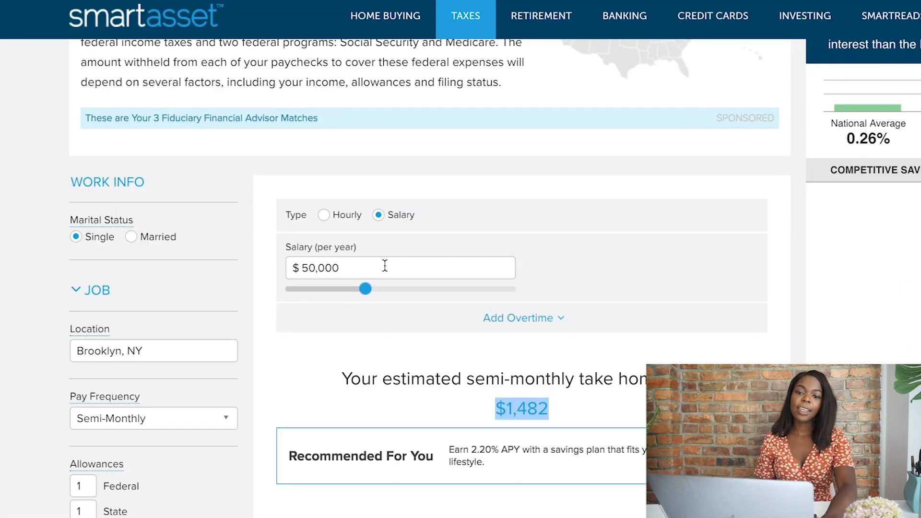
Step: Open the pre-tax deductions of the paycheck calculator and review the deduction amounts
scroll(383, 267, down, 1)
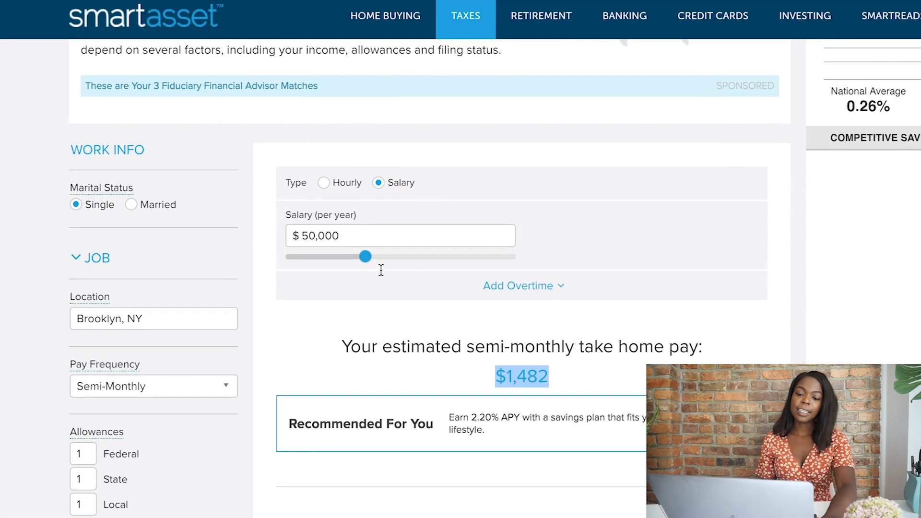
click(307, 230)
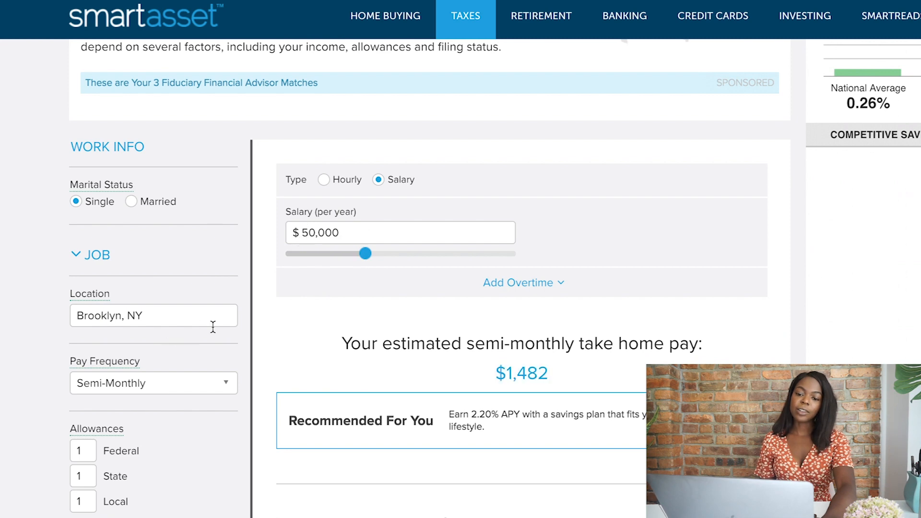
scroll(271, 470, down, 2)
scroll(271, 470, down, 1)
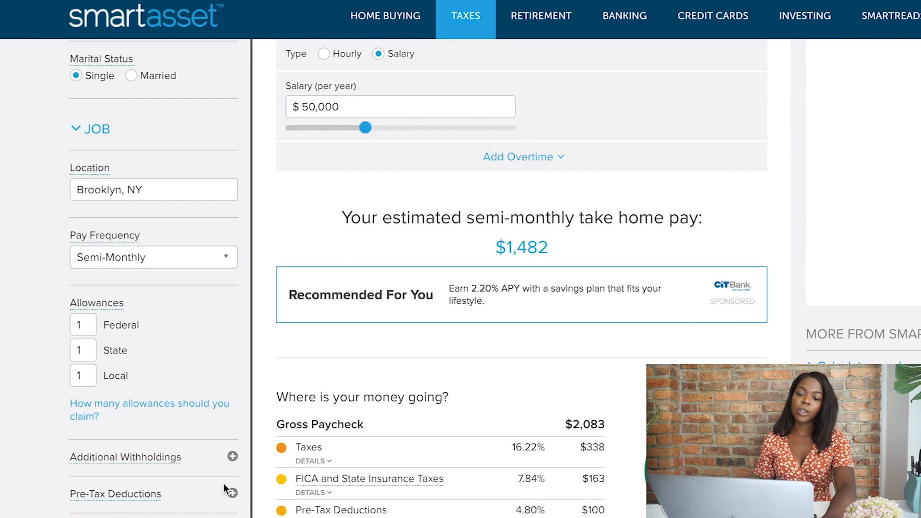
click(233, 494)
scroll(230, 498, down, 4)
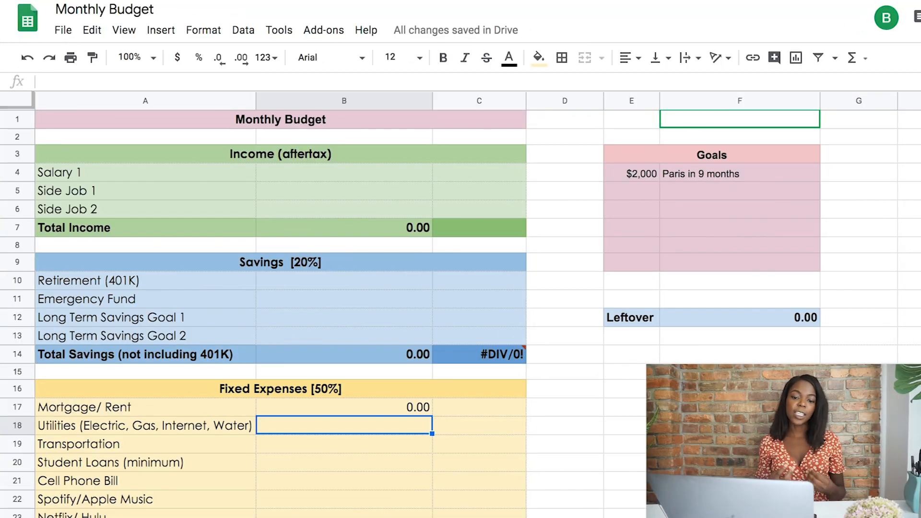
Step: In the Monthly Budget spreadsheet in Google Sheets, enter 100 as the Retirement (401K) amount
drag(193, 286, 288, 279)
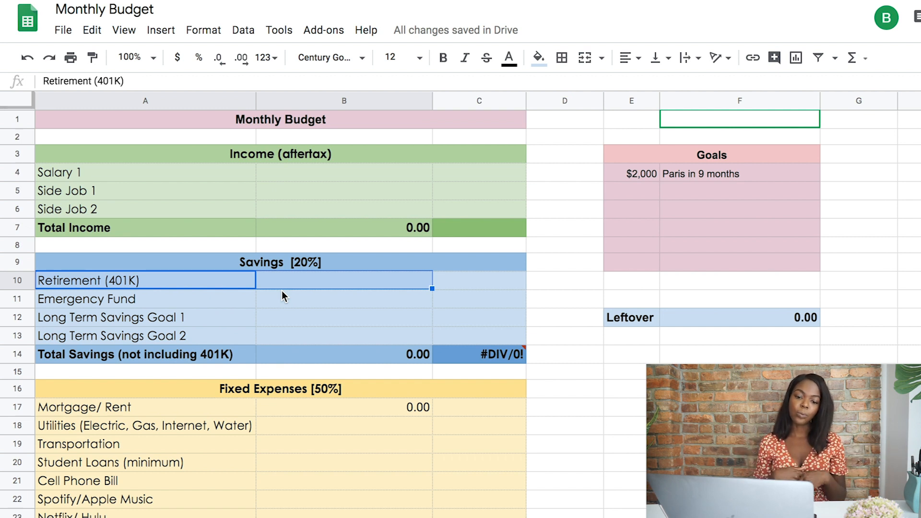
click(306, 316)
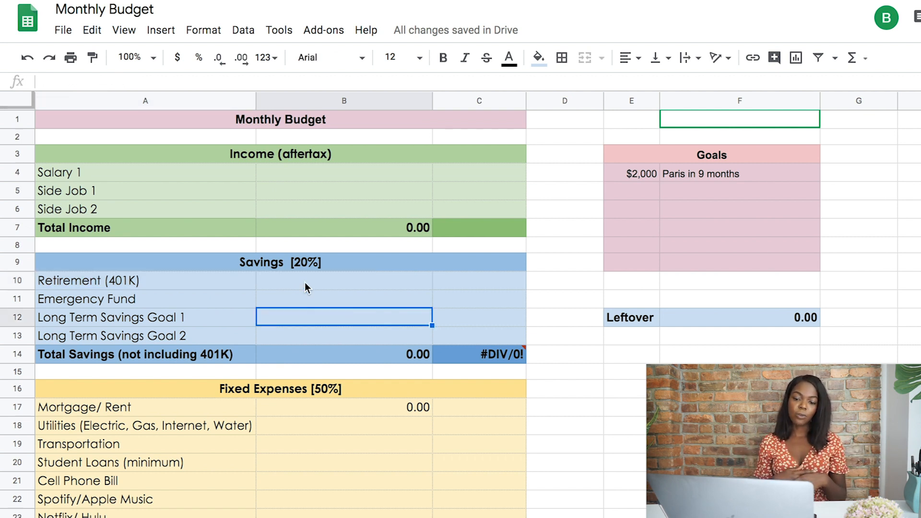
click(304, 283)
text(100)
key(Return)
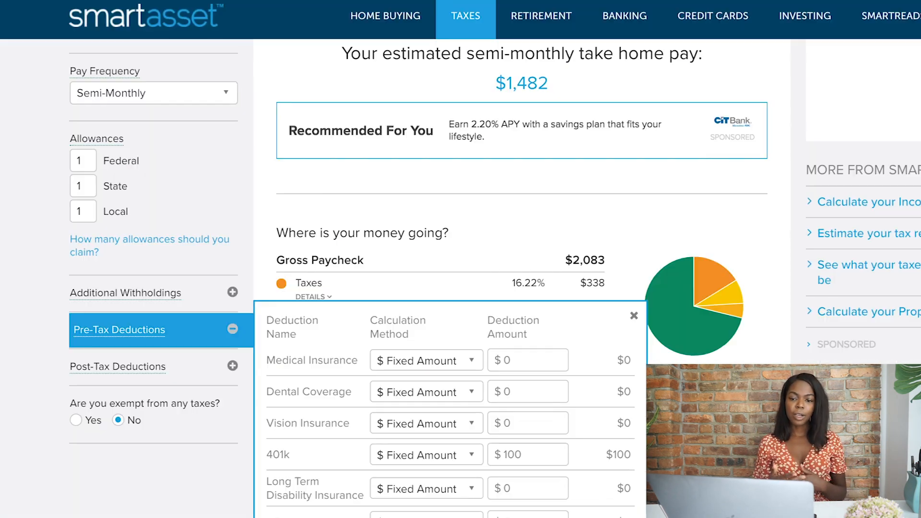
Step: Switch to the SmartAsset paycheck calculator and examine the list of pre-tax deductions
scroll(478, 240, up, 2)
scroll(442, 266, down, 3)
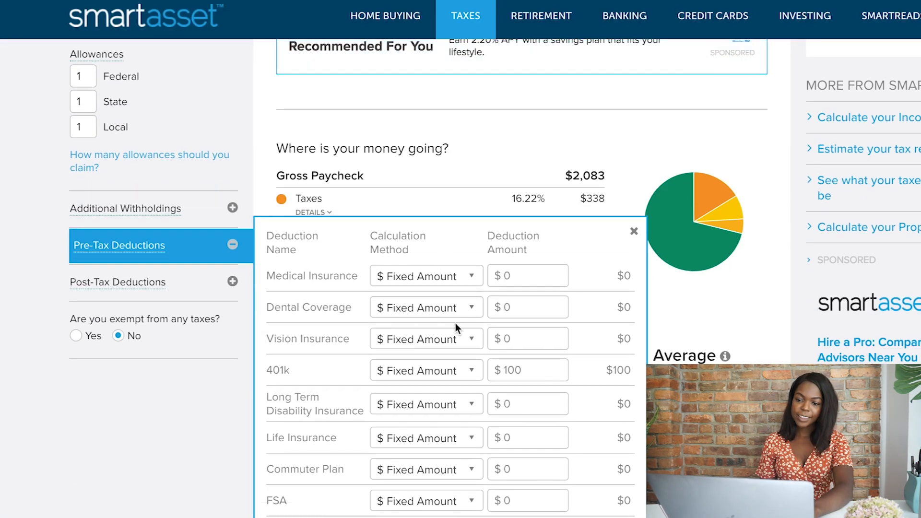
scroll(500, 368, down, 2)
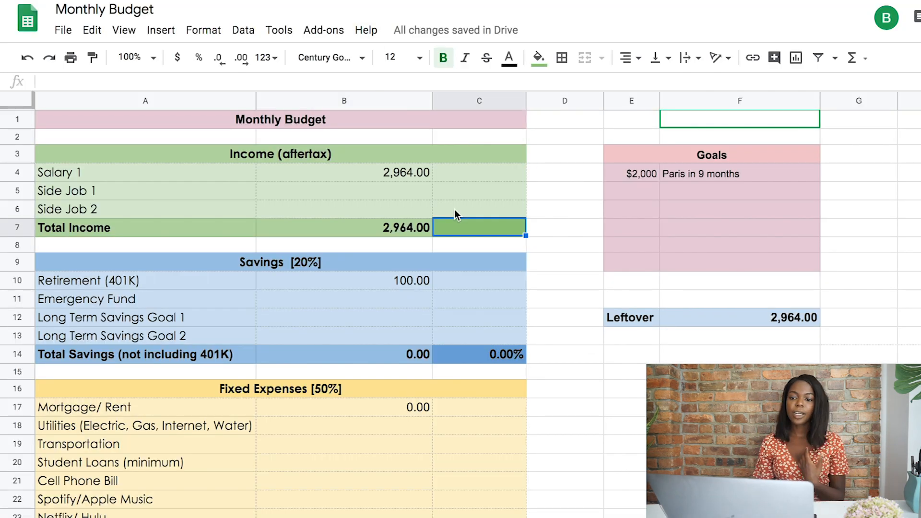
Step: In the Monthly Budget spreadsheet in Google Sheets, enter 0 as the income for Side Job 1 and Side Job 2
click(419, 197)
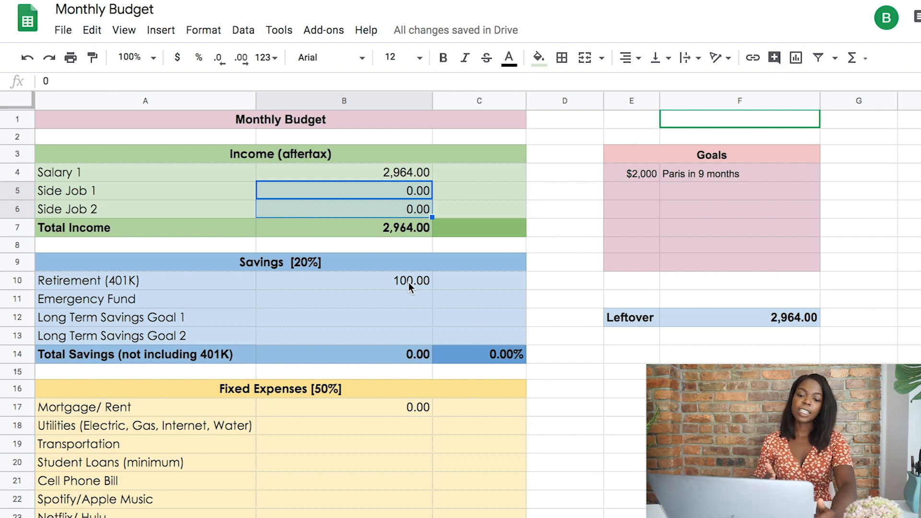
click(408, 283)
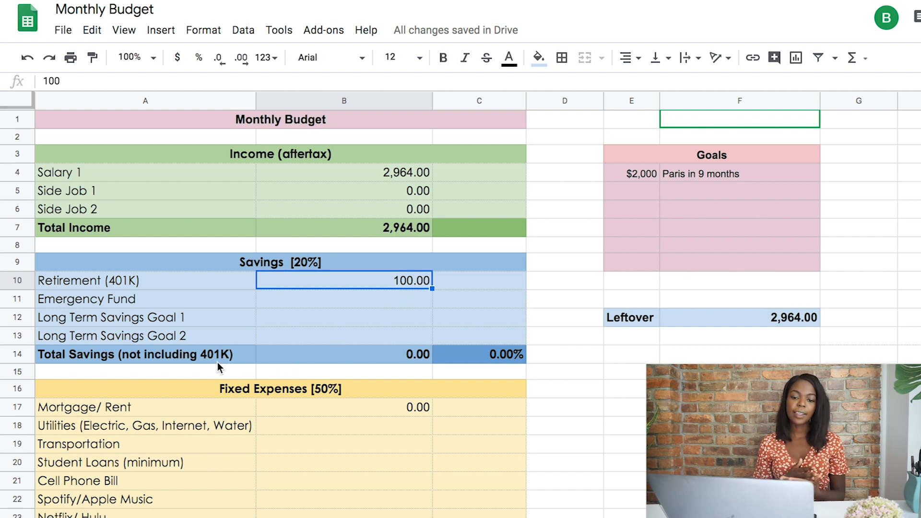
click(230, 360)
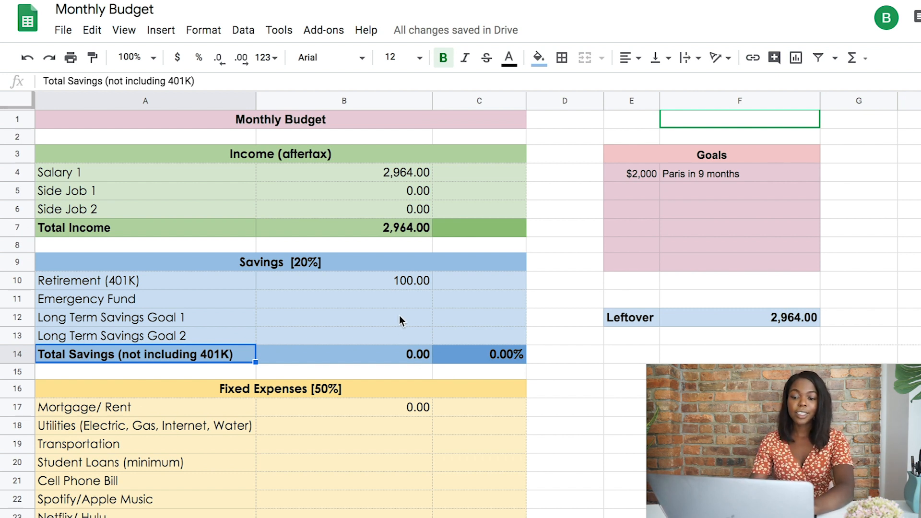
Step: Enter 600 as the Emergency Fund amount in the Savings section
click(398, 299)
text(600)
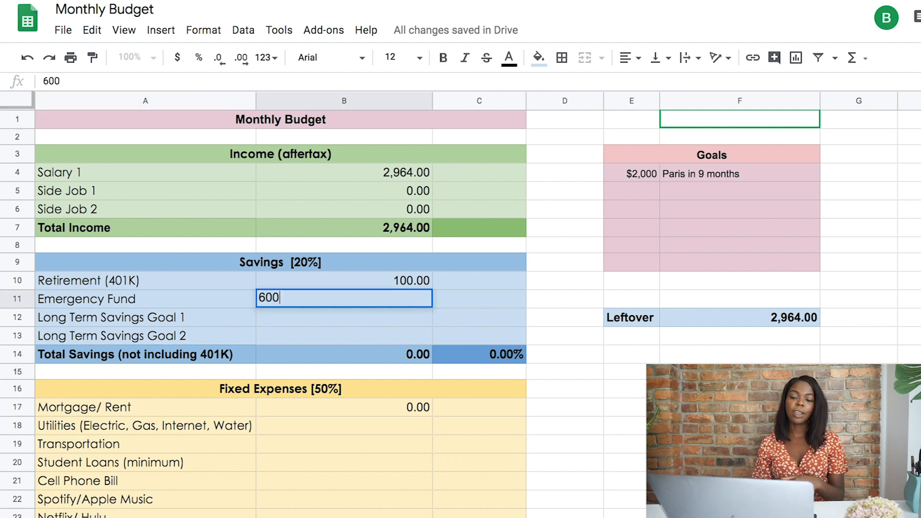
key(Return)
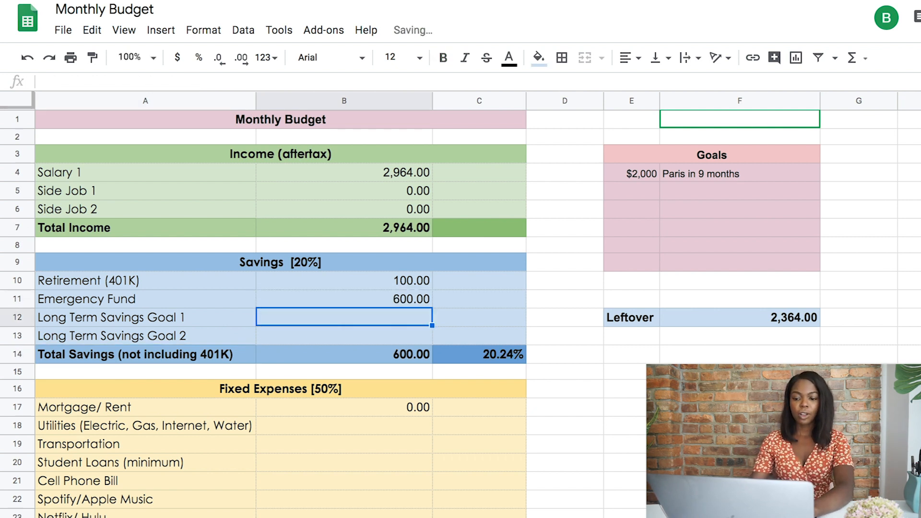
Step: Set the Emergency Fund amount in the Savings section to 500
click(422, 298)
text(500)
key(Return)
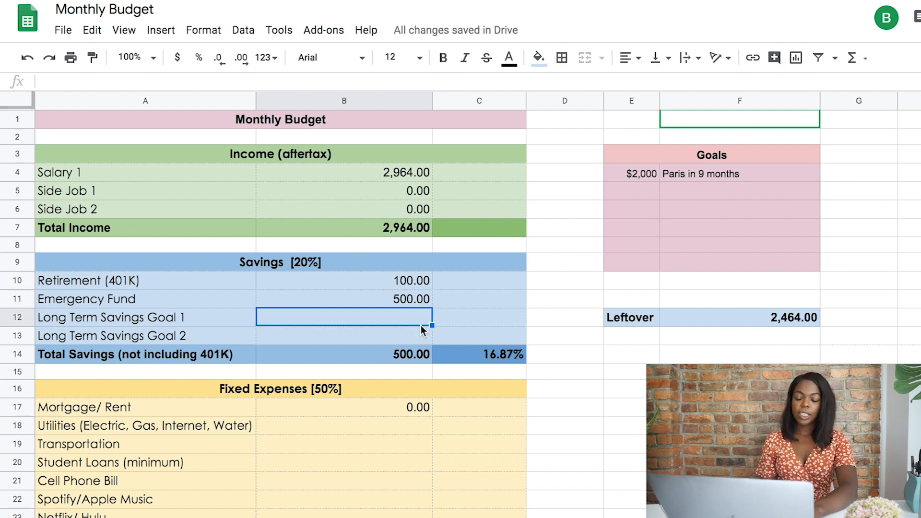
Step: Add "(house)" to the end of the Long Term Savings Goal 1 label
double_click(203, 318)
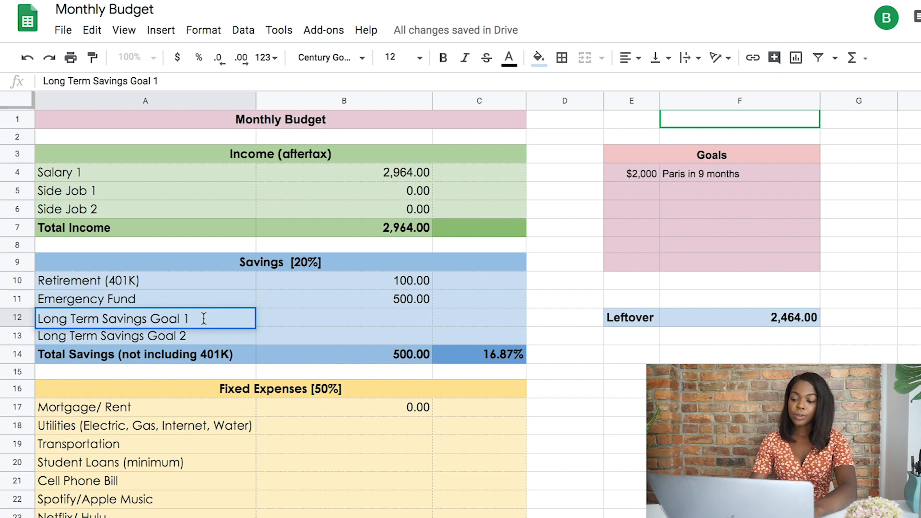
text(())
key(Left)
text(hours)
key(BackSpace)
key(BackSpace)
text(se)
Step: Enter 100 as the amount for Long Term Savings Goal 1
click(412, 318)
text(100)
key(Return)
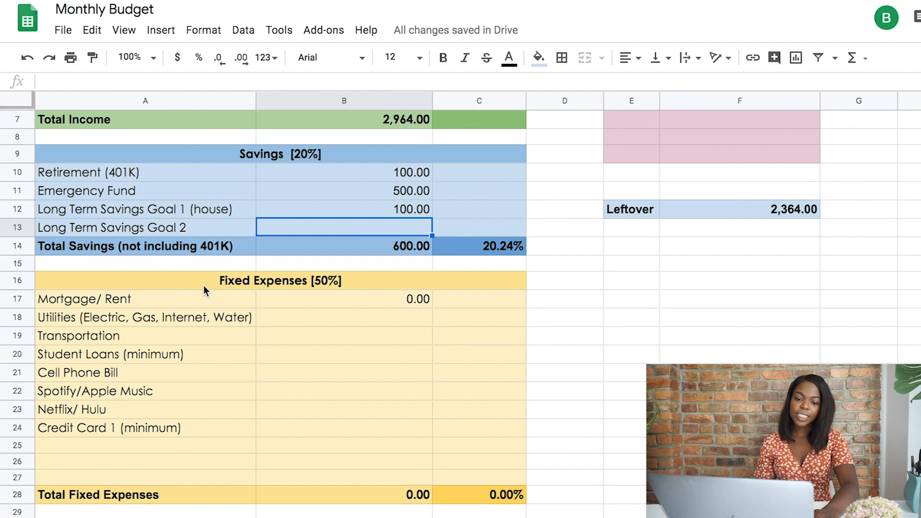
drag(212, 304, 239, 428)
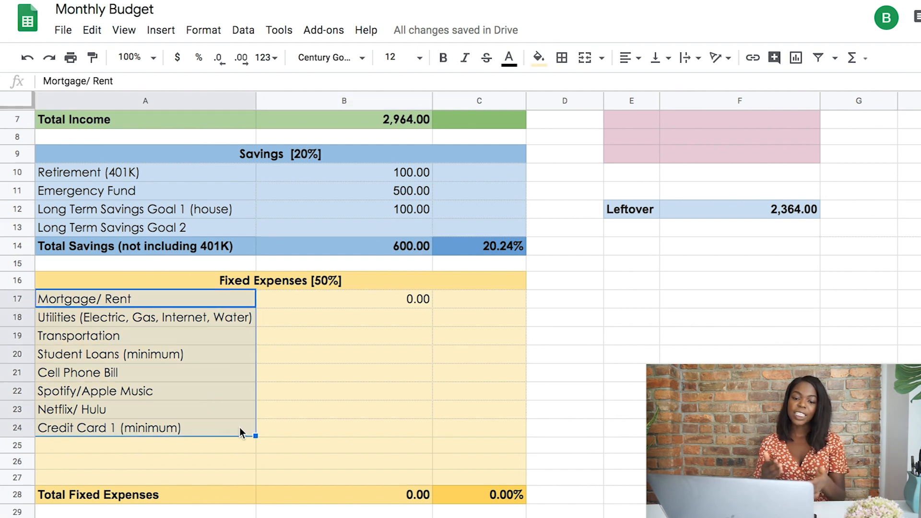
click(297, 430)
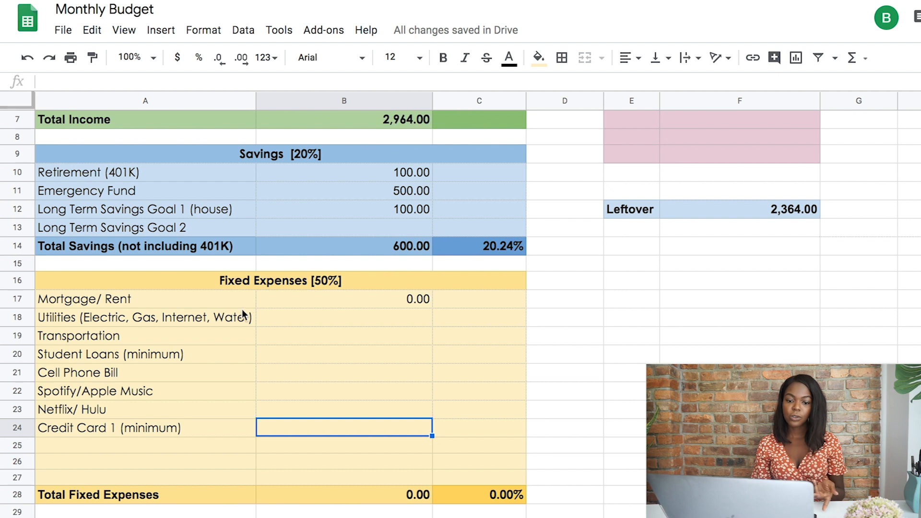
click(201, 349)
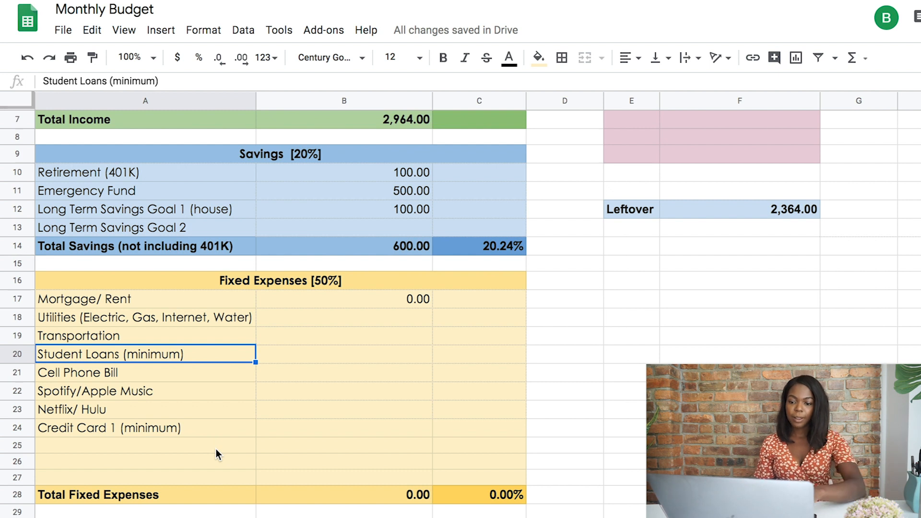
Step: Set the Mortgage/ Rent amount in the Fixed Expenses section to 1,000
click(386, 305)
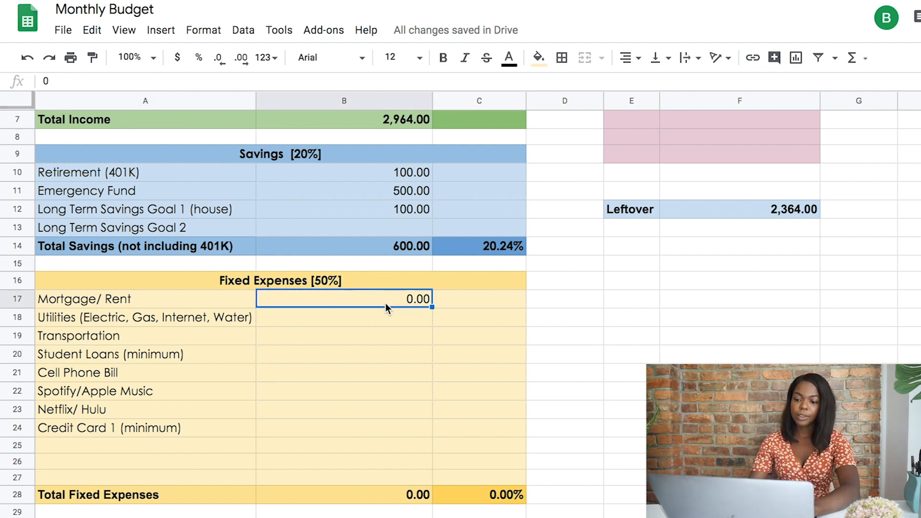
text(1,000)
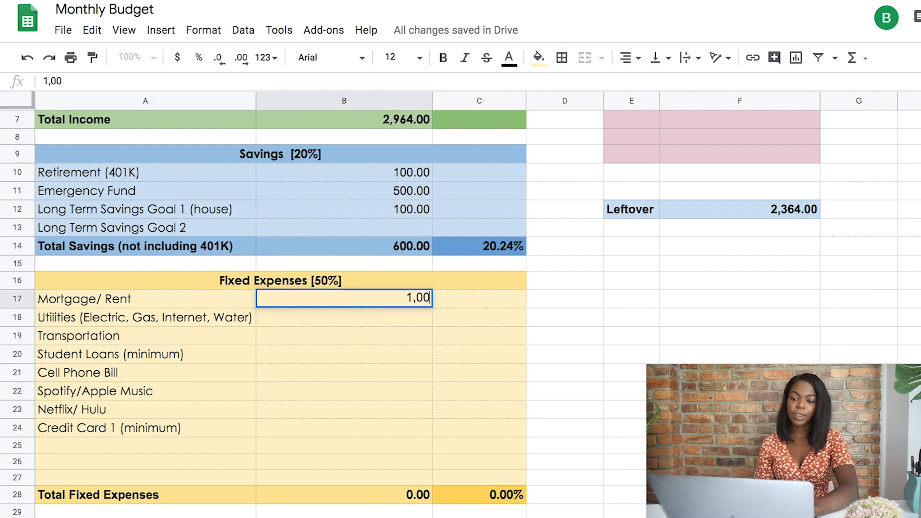
click(403, 336)
scroll(404, 331, up, 3)
scroll(405, 327, down, 2)
scroll(405, 331, down, 1)
click(401, 322)
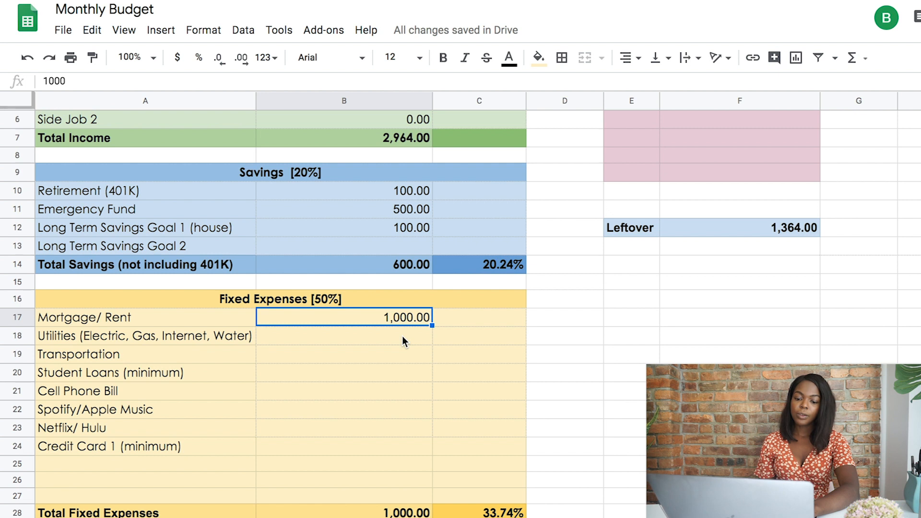
Step: Enter 70 for Utilities and 127 for Transportation in the Fixed Expenses section
click(401, 342)
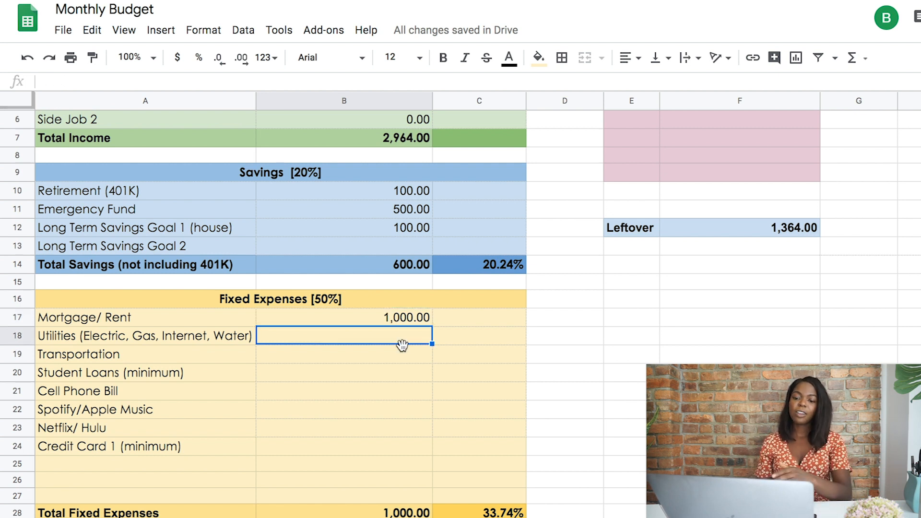
text(70)
click(416, 380)
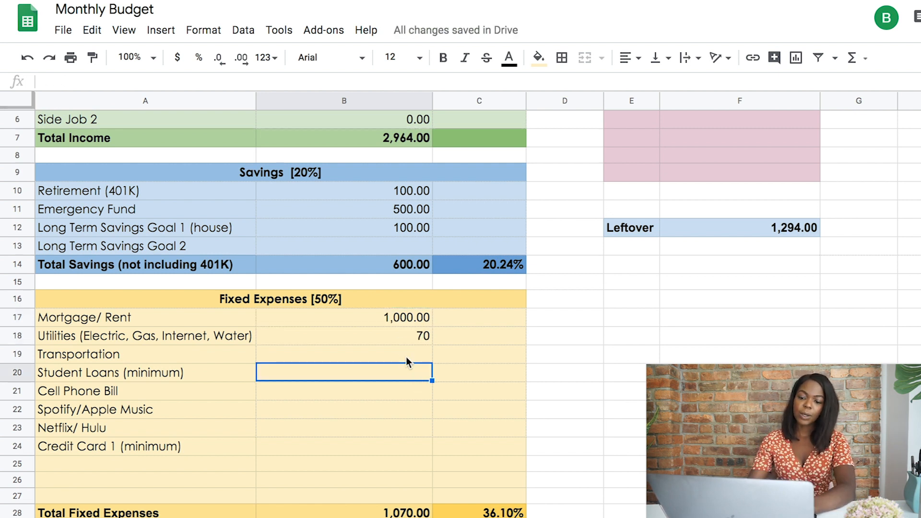
click(407, 358)
text(127)
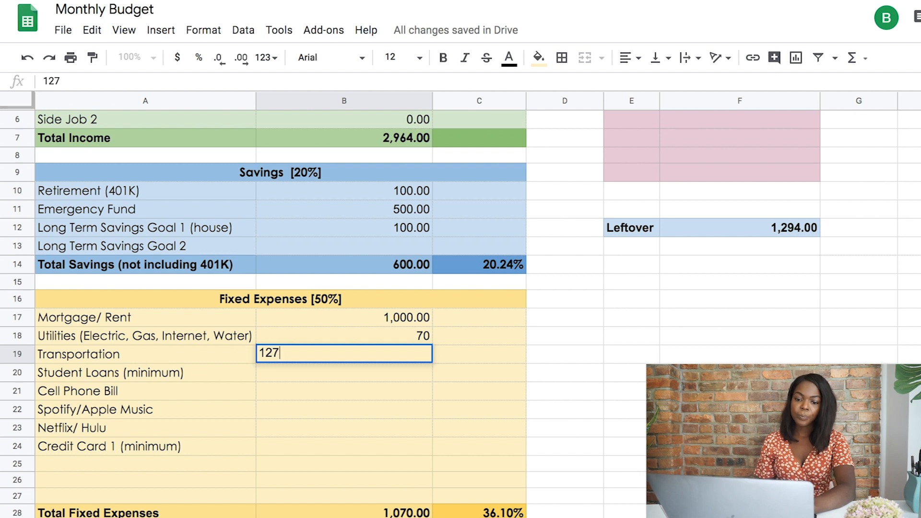
key(Return)
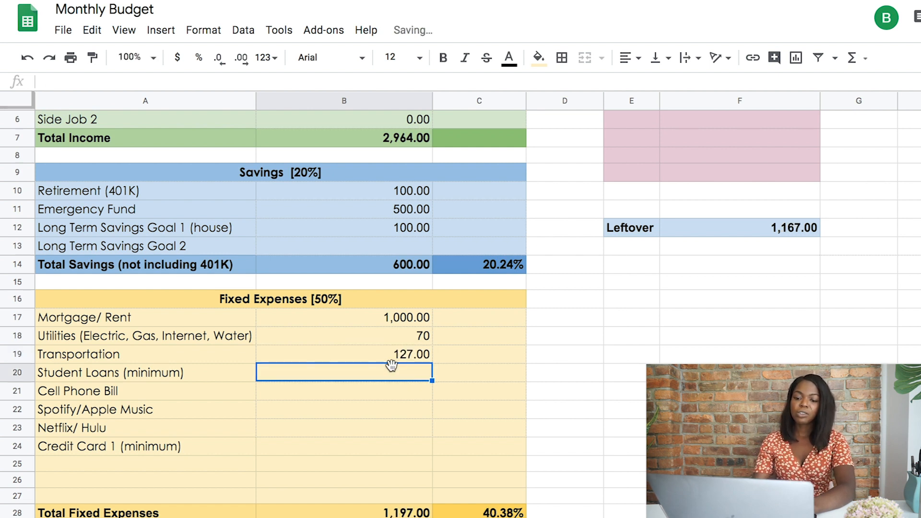
Step: Enter 200 for Student Loans (minimum) and 70 for the Cell Phone Bill
text(200)
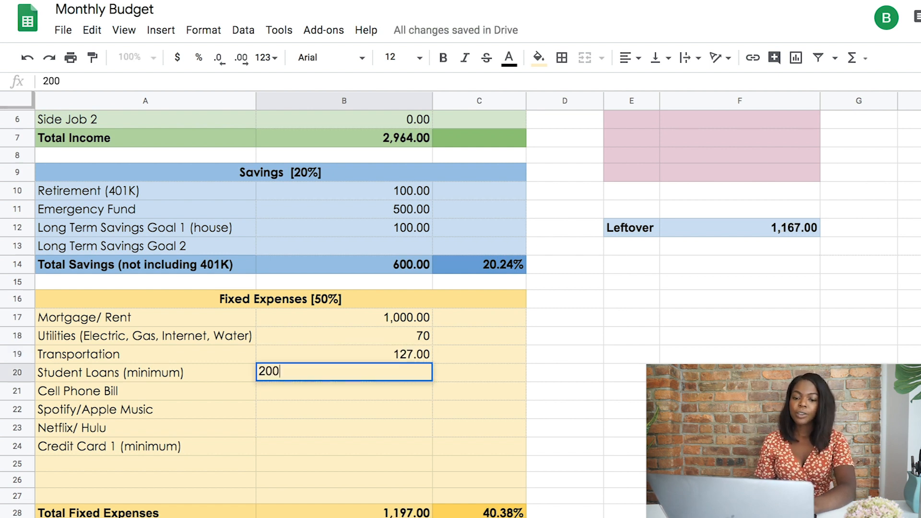
click(386, 396)
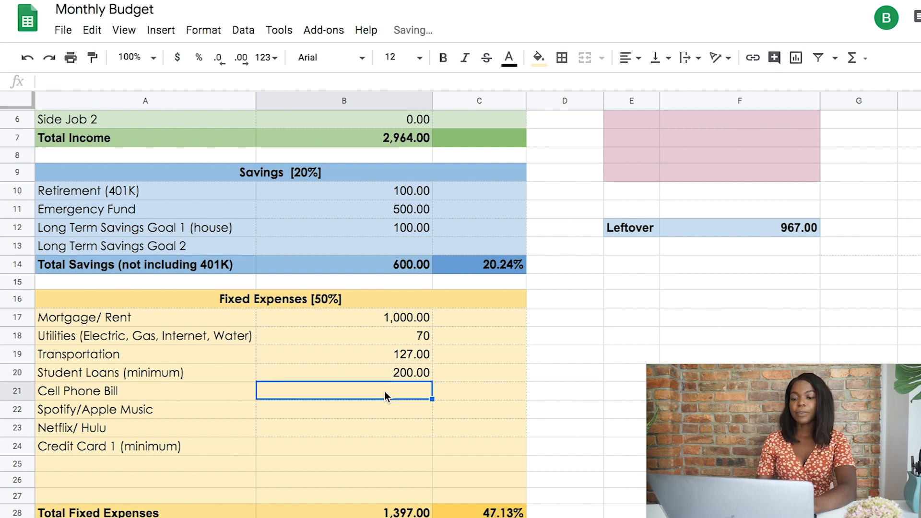
text(70)
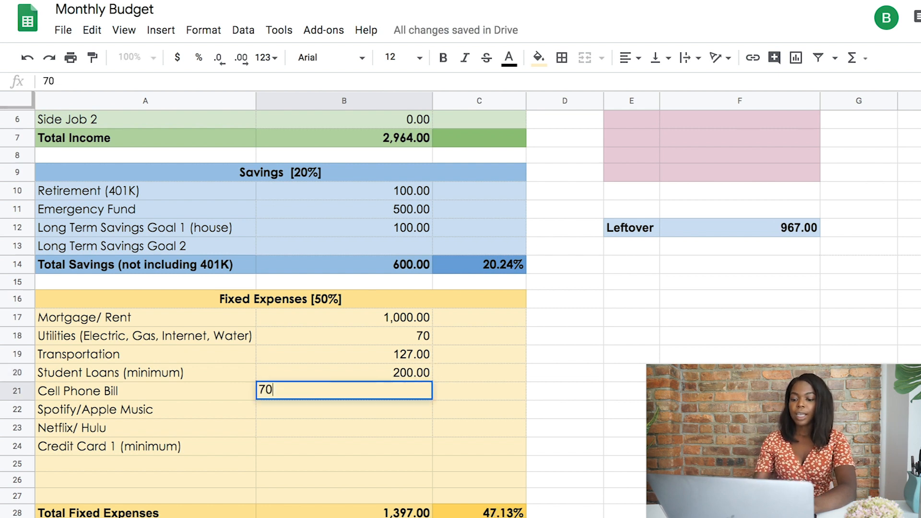
Step: Enter 4.99 for Spotify/Apple Music and 20 for Netflix/ Hulu in the Fixed Expenses section
click(389, 412)
text(4.99)
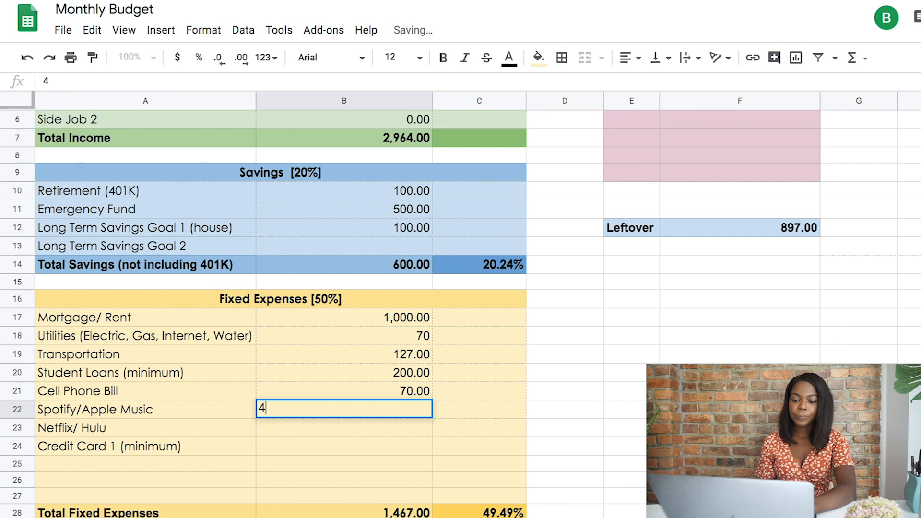
click(387, 432)
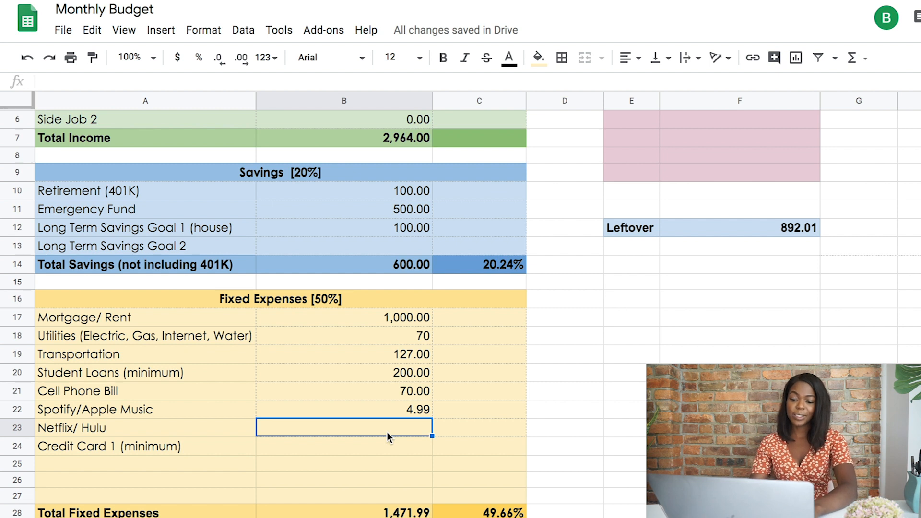
text(20)
click(392, 454)
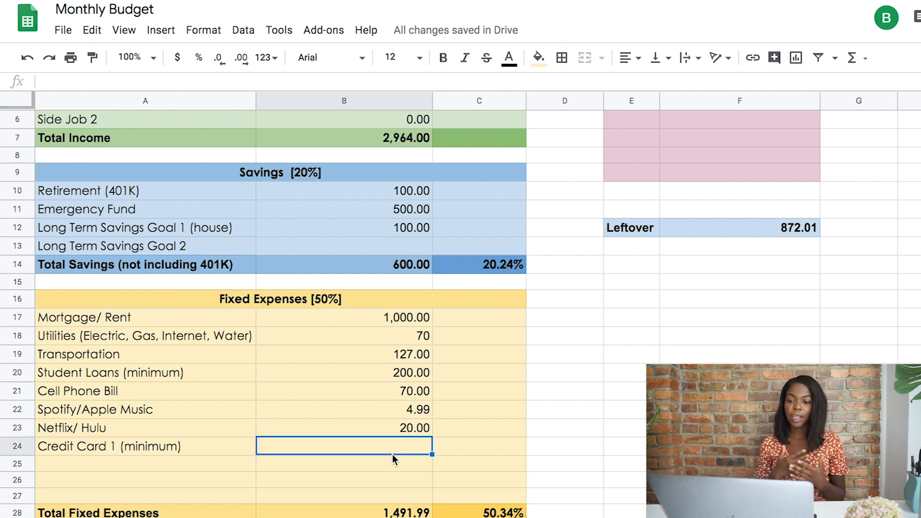
Step: Change the label of the first long-term savings goal to "Long Term Savings Goal 1 (credit card)"
double_click(215, 226)
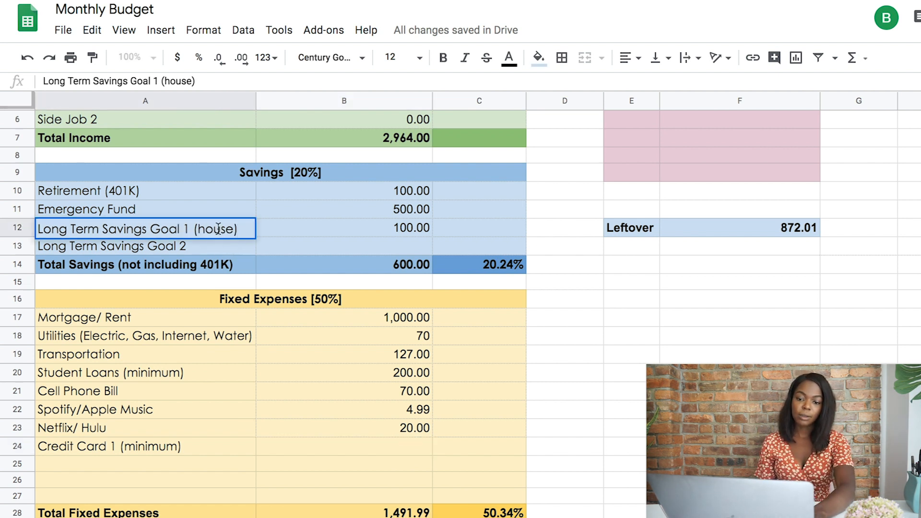
double_click(216, 230)
text(credi)
text(t card)
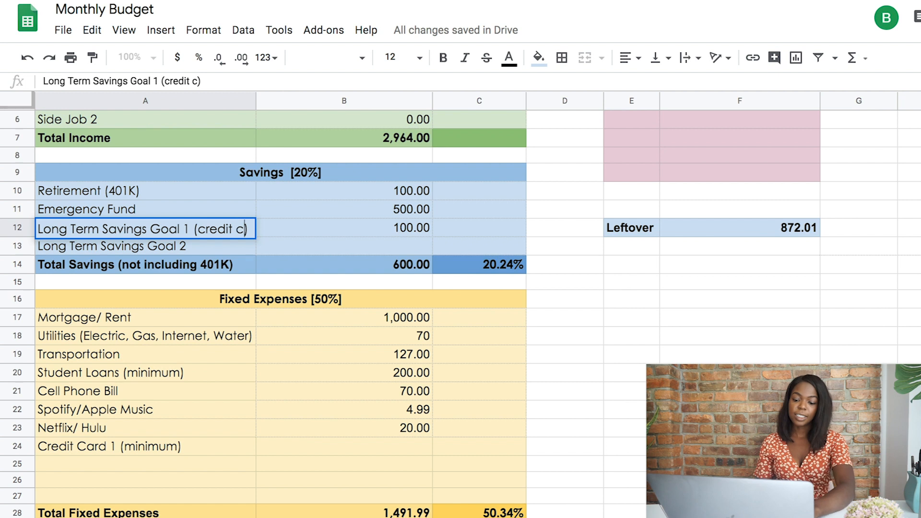
click(241, 262)
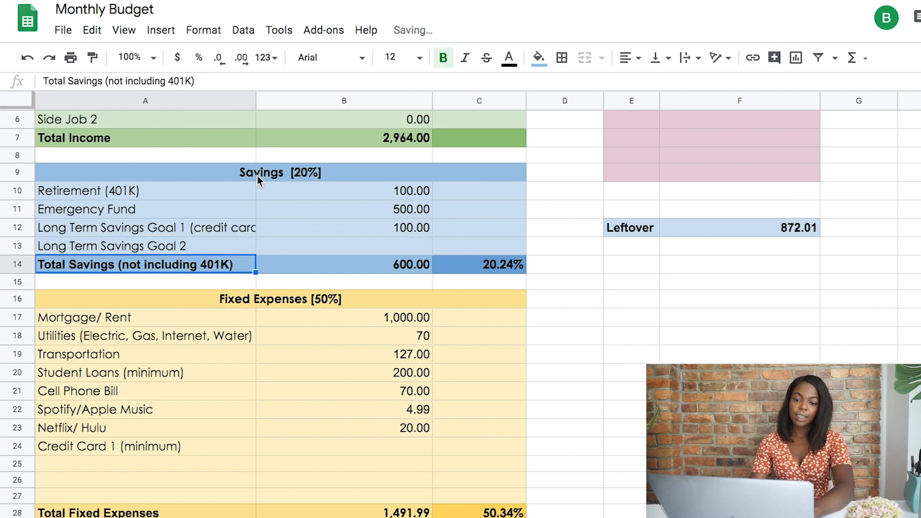
Step: Enter 25 for Credit Card 1 (minimum) in the Fixed Expenses section and check the Leftover amount
click(383, 449)
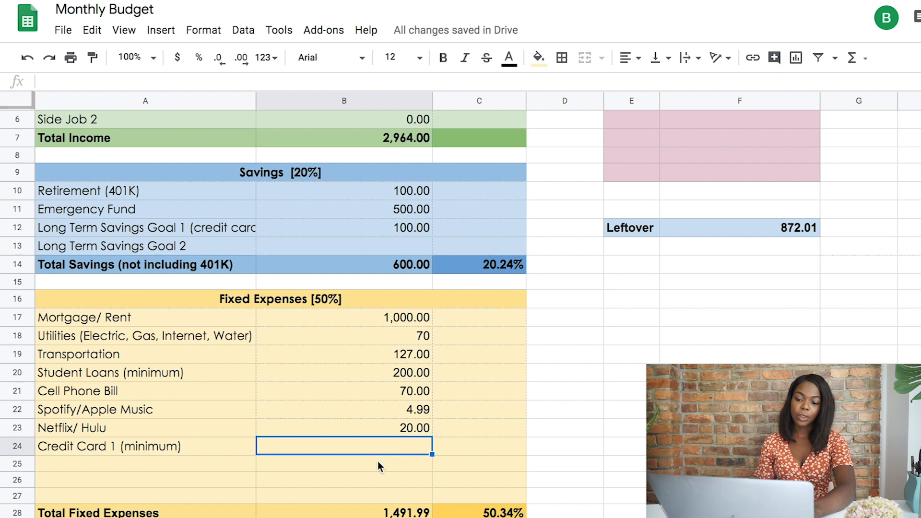
text(25)
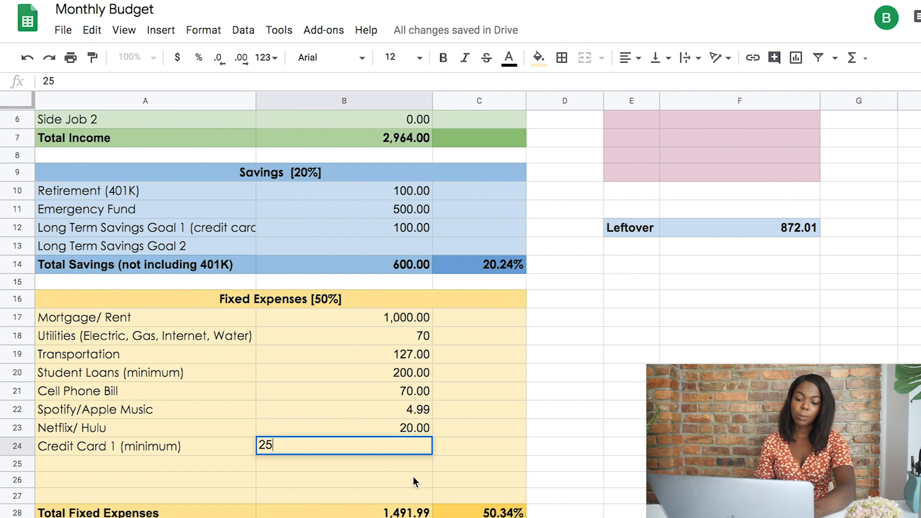
click(419, 481)
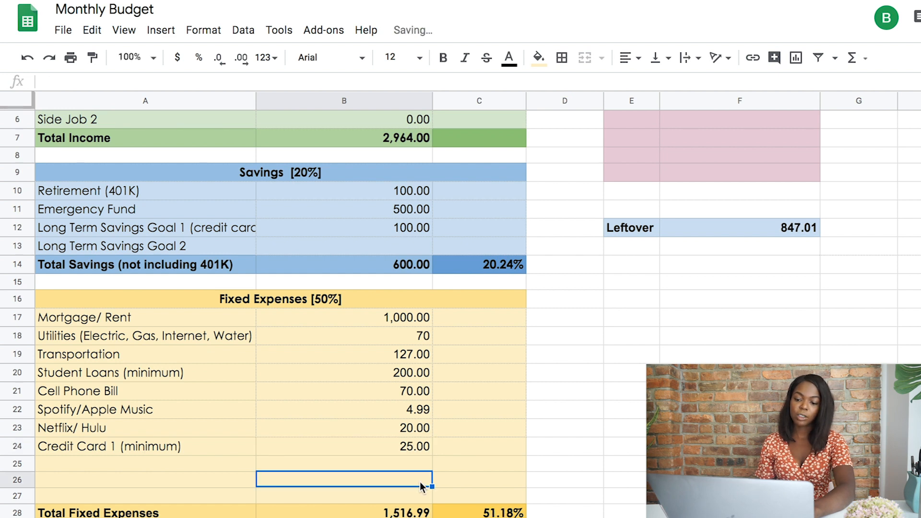
scroll(603, 354, up, 2)
click(603, 352)
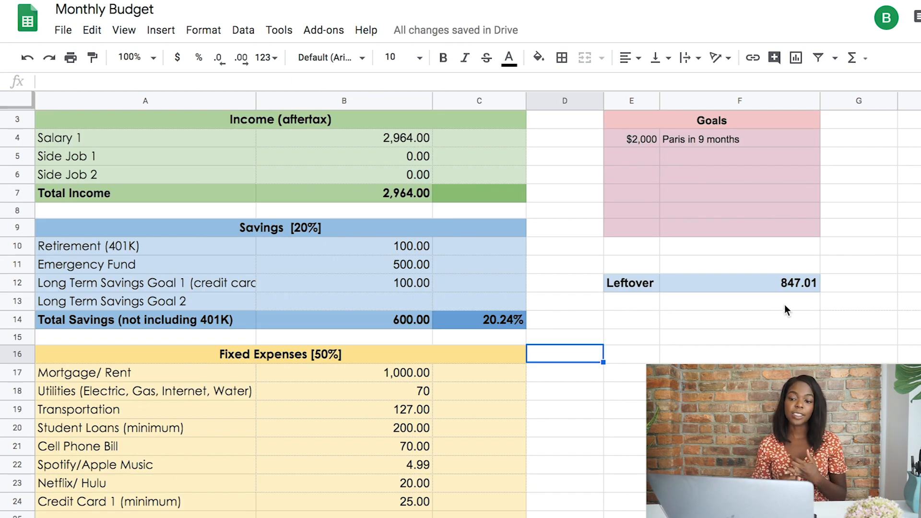
click(780, 291)
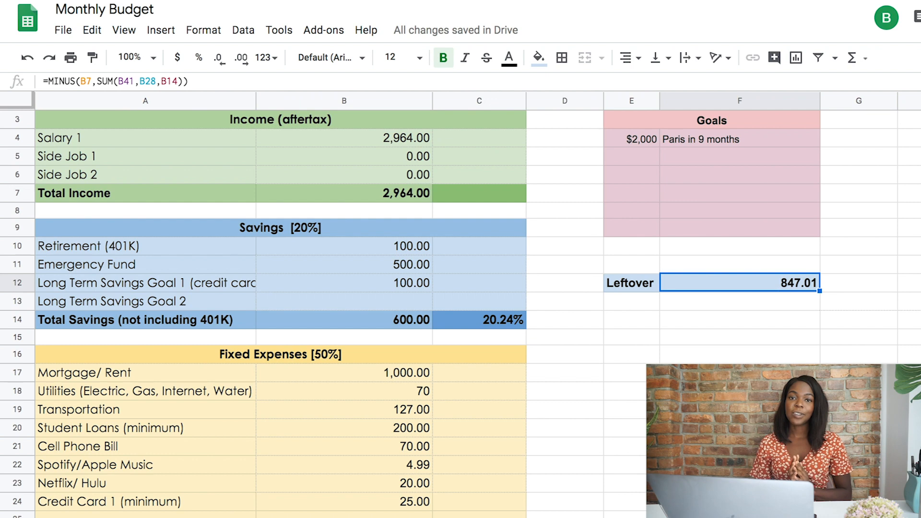
Step: Set the Laundry amount in the Flexible Expense section to 10
scroll(460, 288, down, 5)
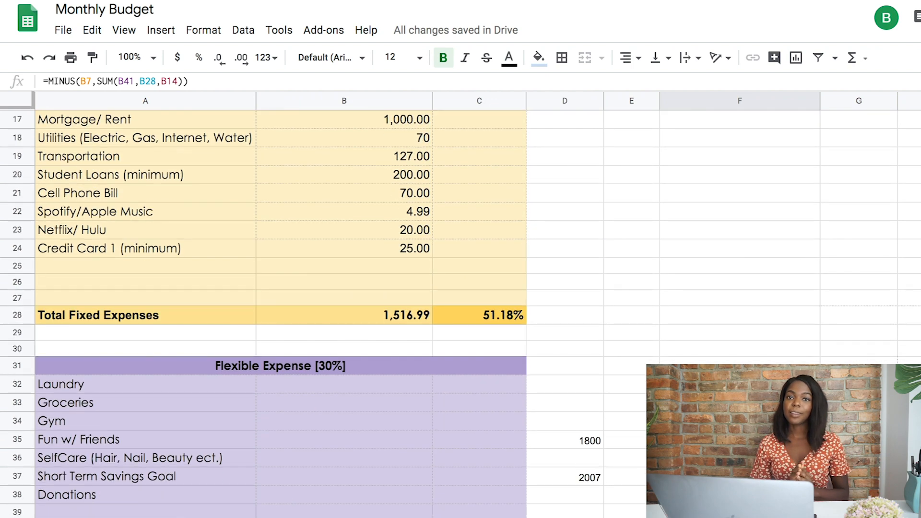
scroll(395, 461, down, 1)
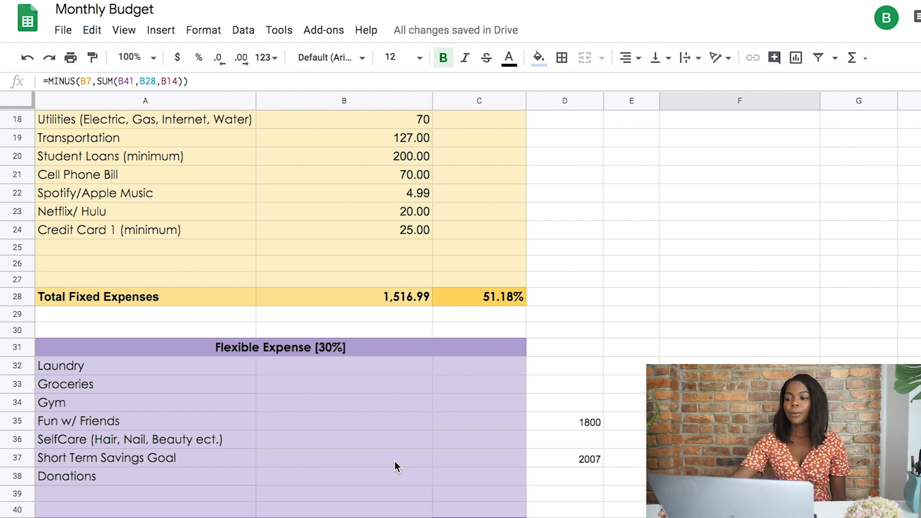
click(369, 368)
text(10)
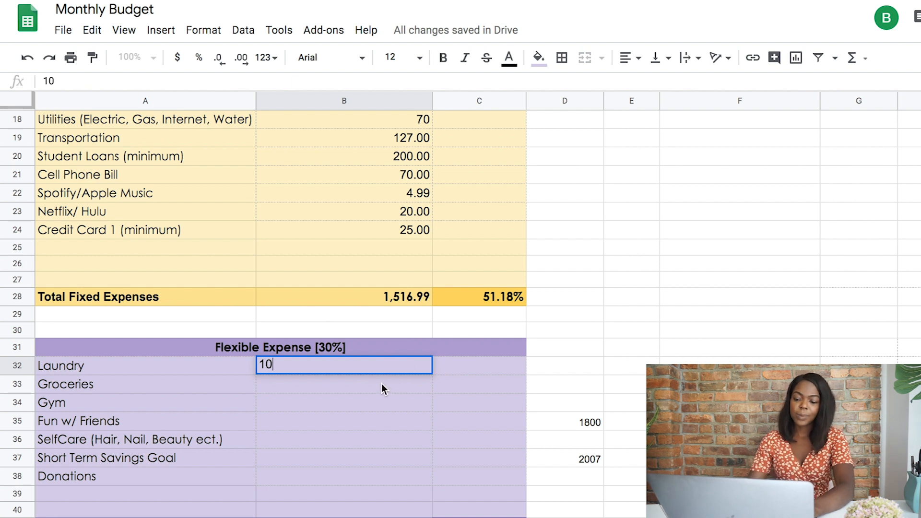
key(Return)
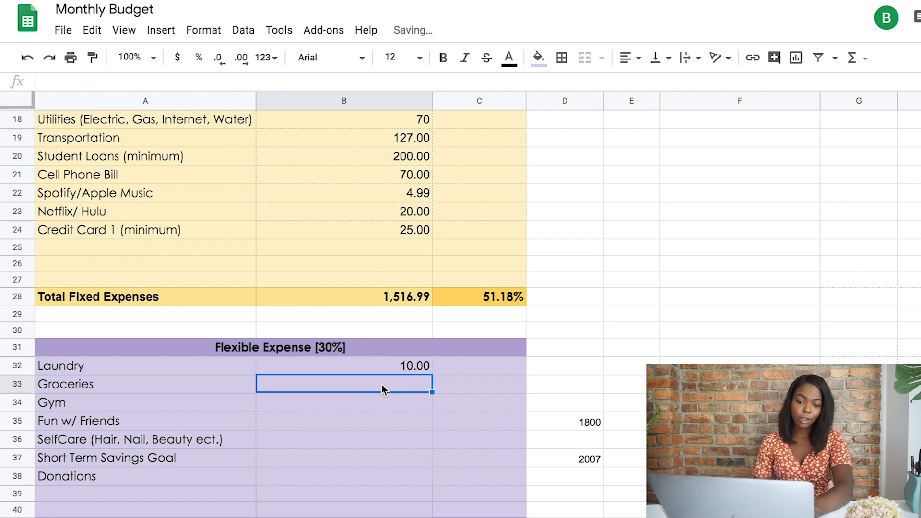
Step: Enter 250 for Groceries and 50 for Gym in the Flexible Expense section
text(300)
key(BackSpace)
key(BackSpace)
key(BackSpace)
text(250)
key(Return)
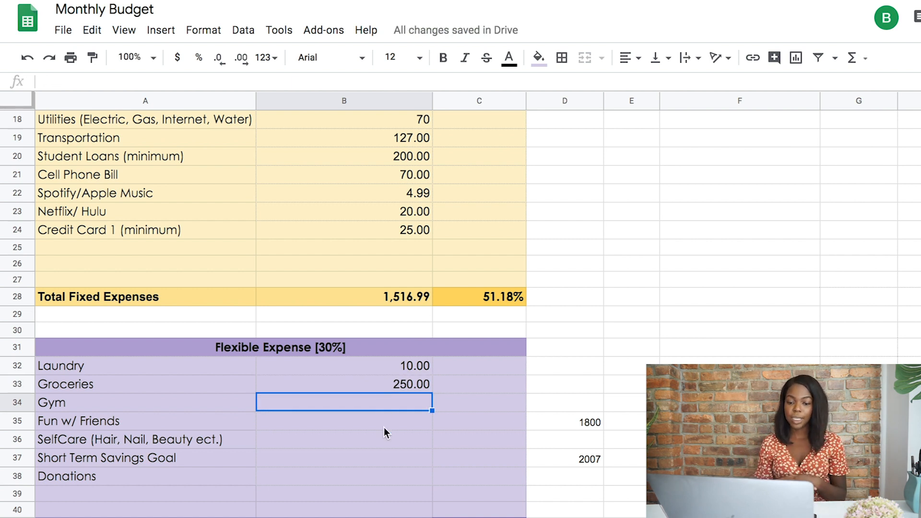
text(50)
key(Return)
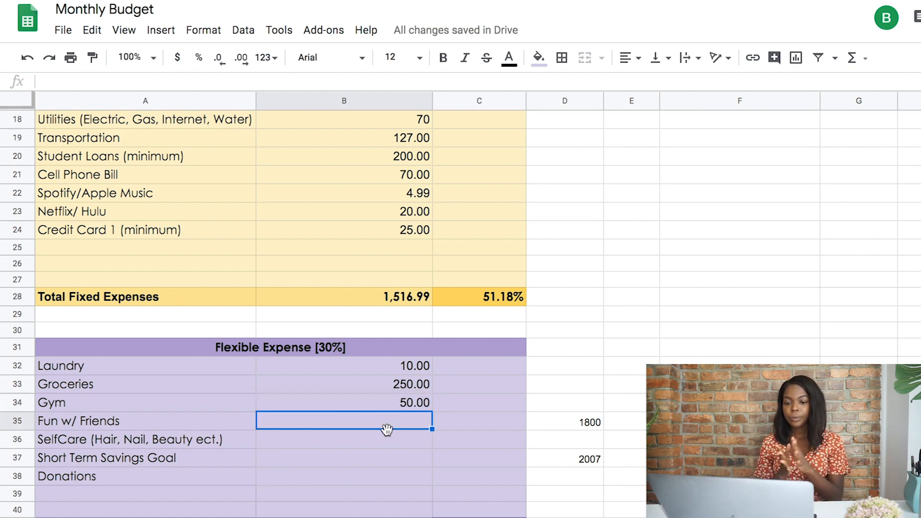
Step: Check the Leftover amount against the flexible expenses still without values
scroll(386, 428, up, 5)
click(810, 192)
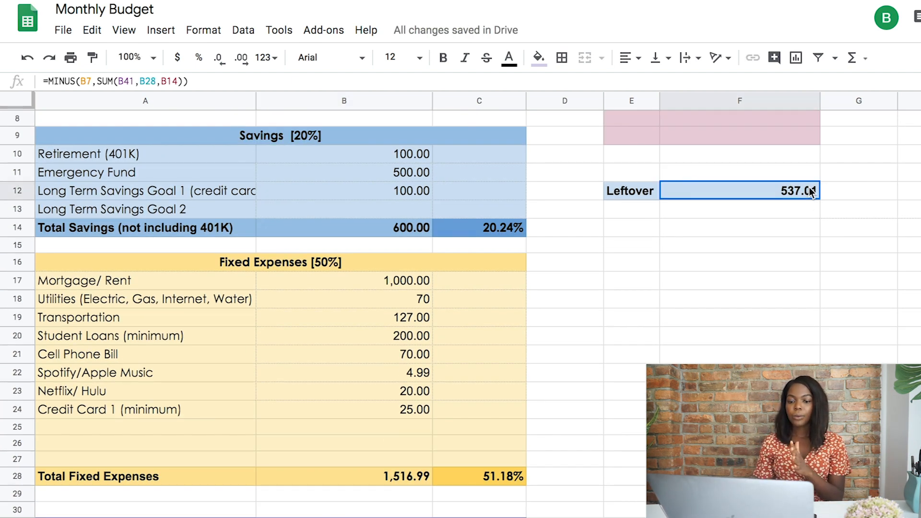
scroll(809, 253, down, 1)
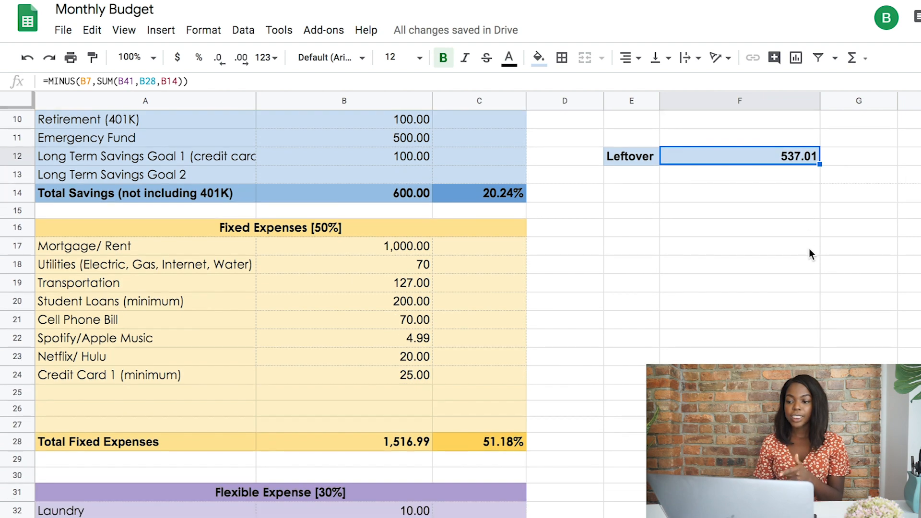
scroll(809, 253, up, 4)
scroll(809, 254, down, 3)
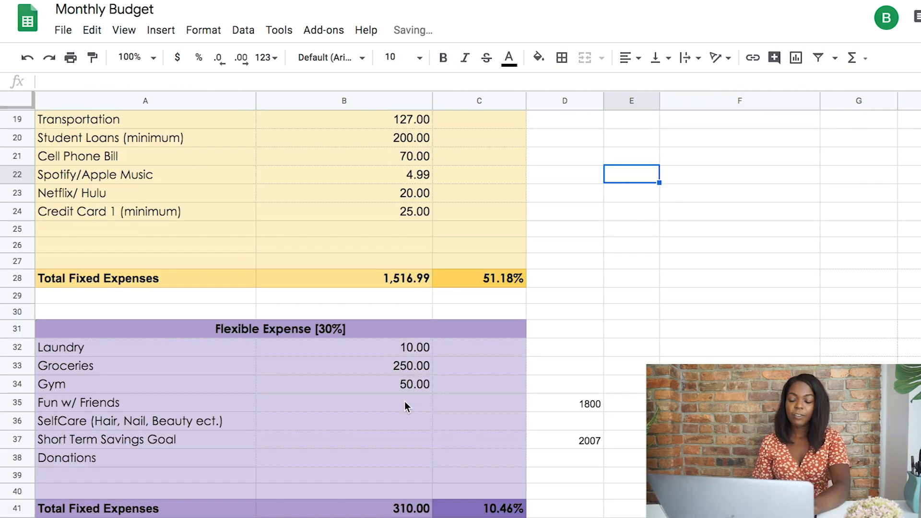
Step: Review the empty flexible expense rows, the Paris goal and the nine-month savings calculation beside Short Term Savings Goal
drag(404, 401, 392, 457)
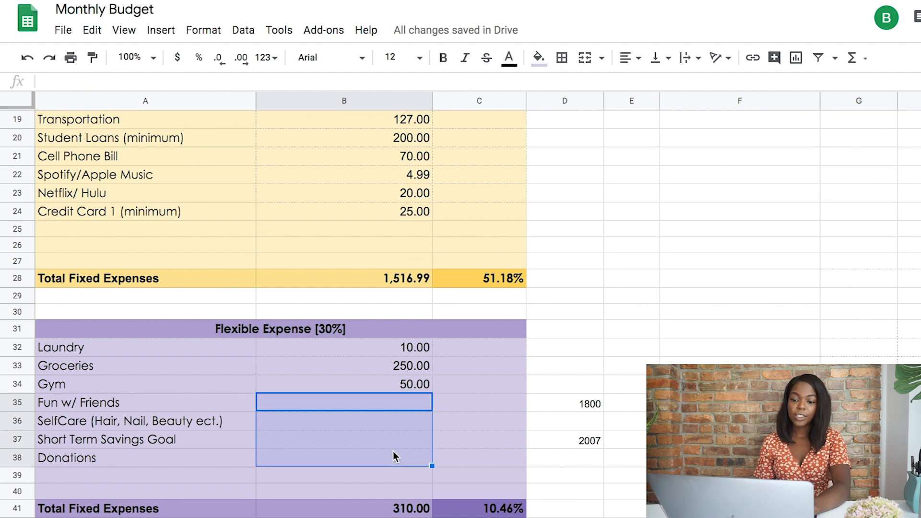
click(397, 460)
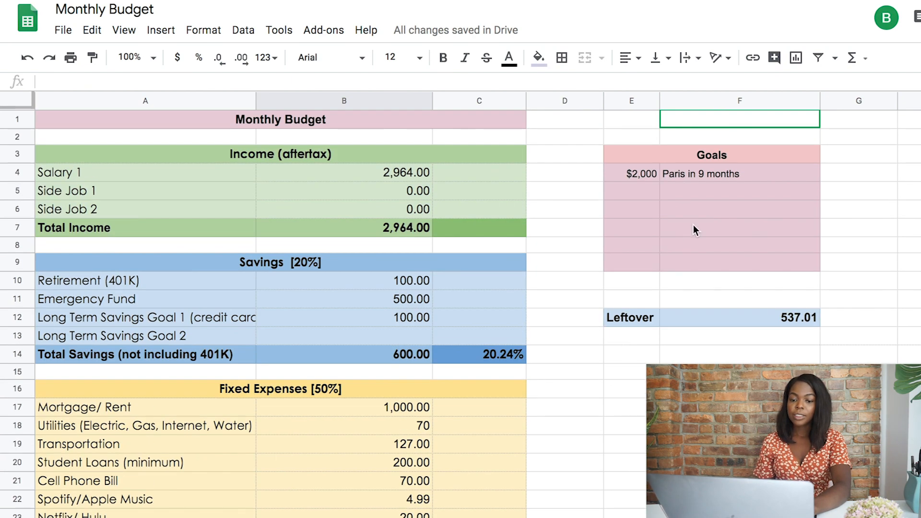
click(649, 183)
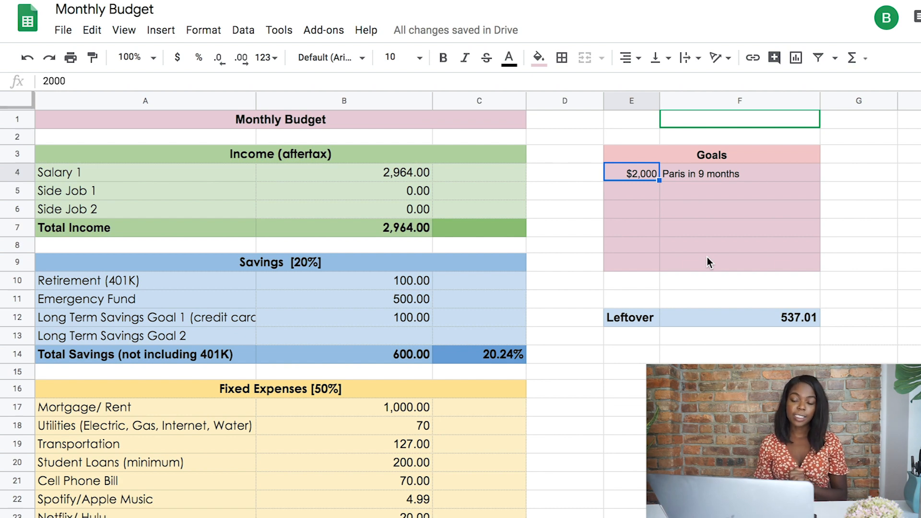
scroll(716, 293, down, 5)
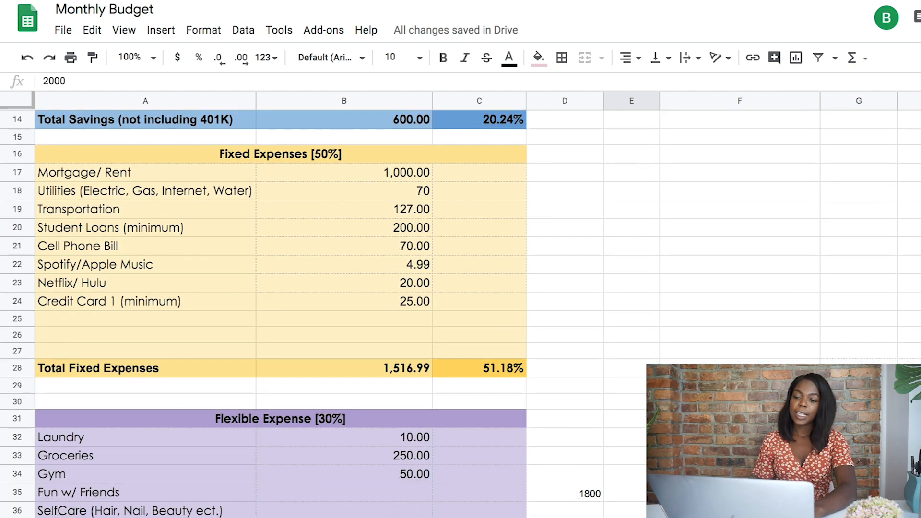
scroll(460, 312, up, 5)
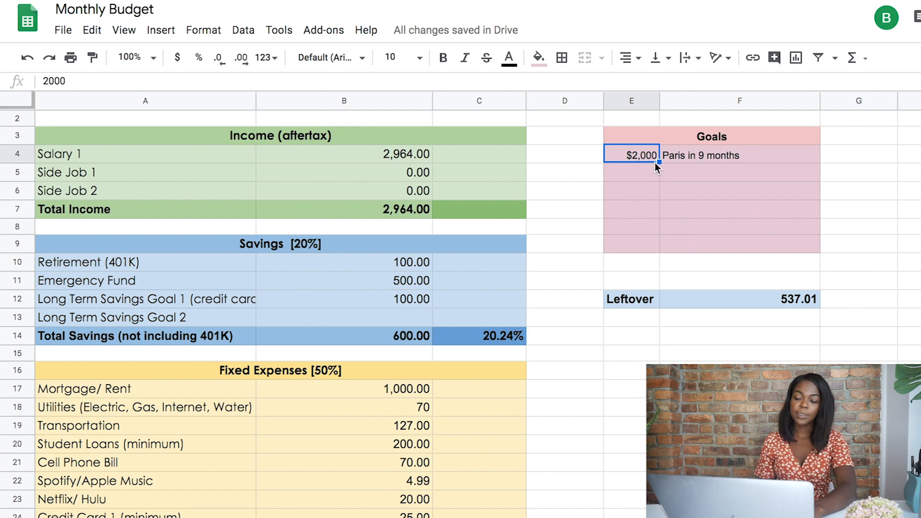
scroll(677, 215, down, 7)
scroll(678, 213, down, 1)
click(580, 370)
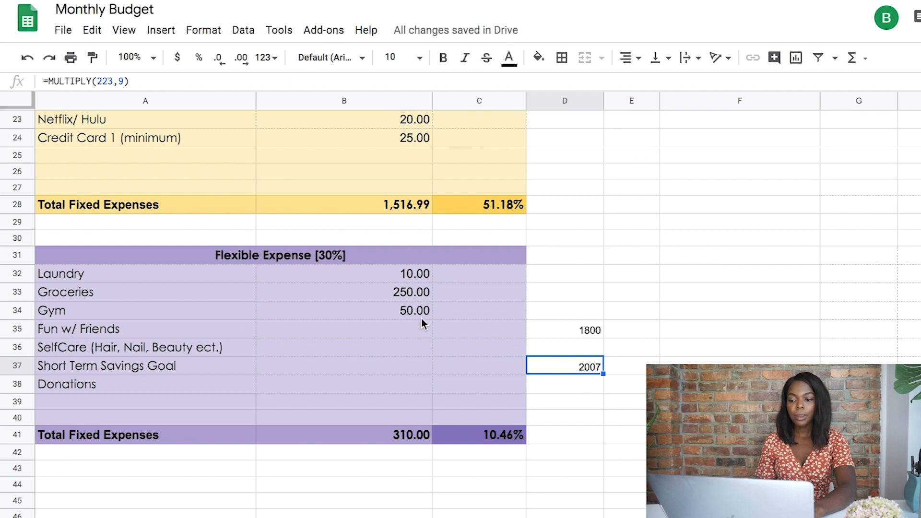
Step: Set the Short Term Savings Goal amount in the Flexible Expense section to 223
click(368, 365)
text(2)
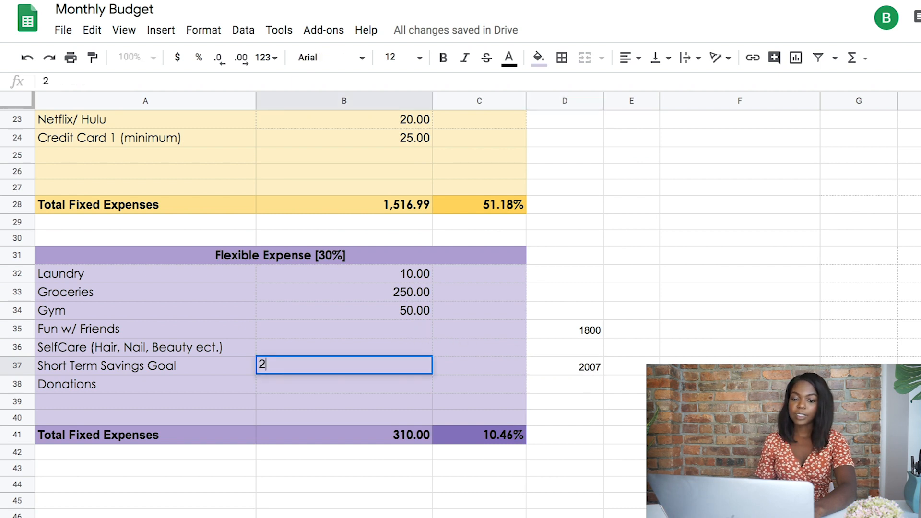
text(23)
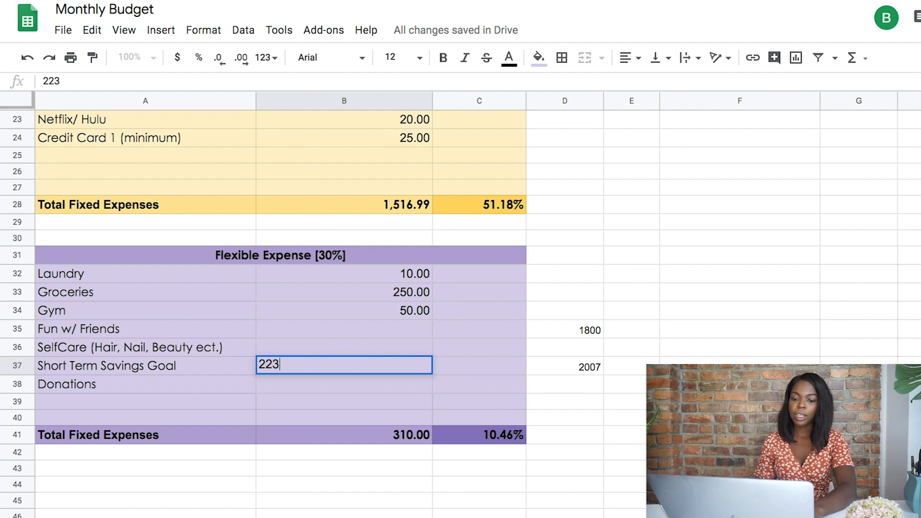
Step: Add "(Paris)" to the end of the Short Term Savings Goal label
click(225, 366)
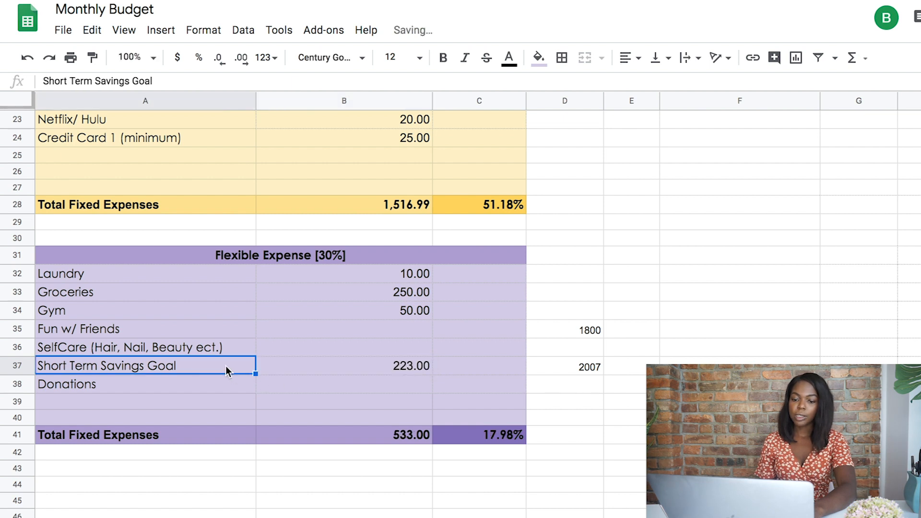
double_click(227, 365)
text((Pari)
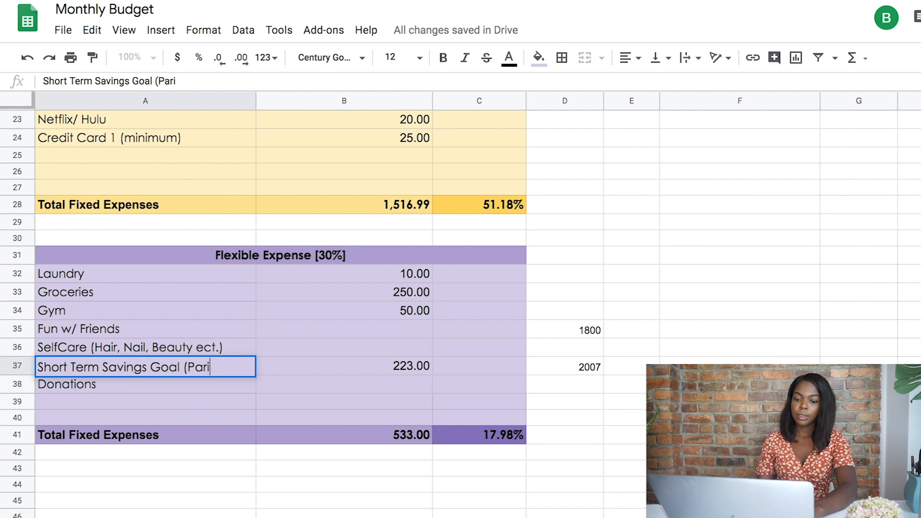
text(s))
click(567, 465)
Step: Check the Leftover amount and enter 14.01 for Donations in the Flexible Expense section
scroll(568, 465, up, 6)
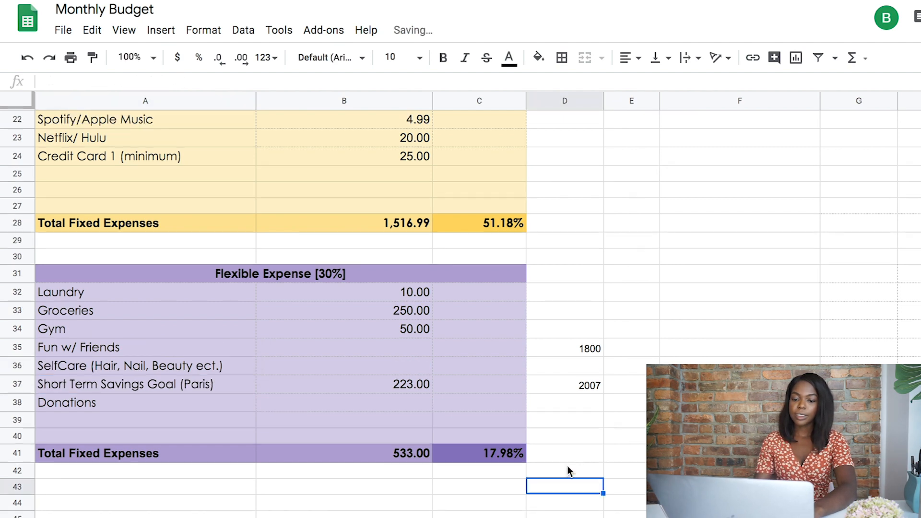
scroll(645, 349, up, 1)
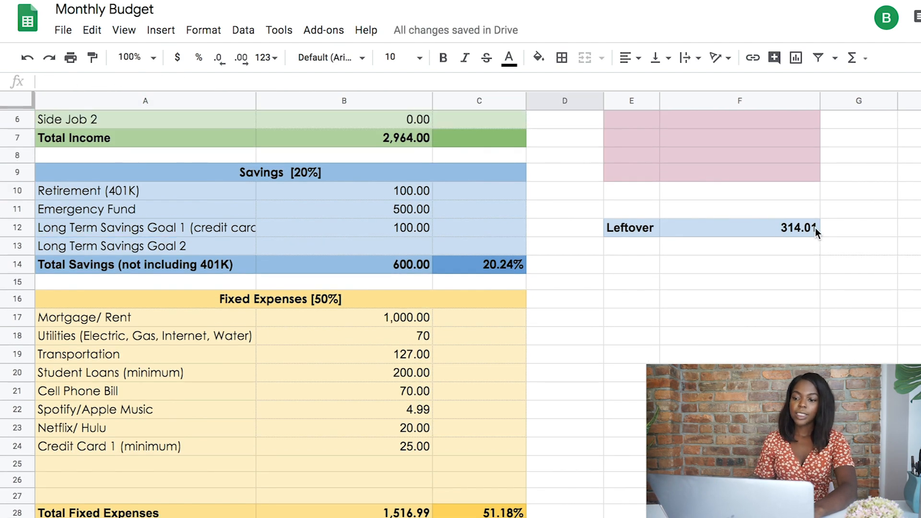
scroll(803, 238, down, 6)
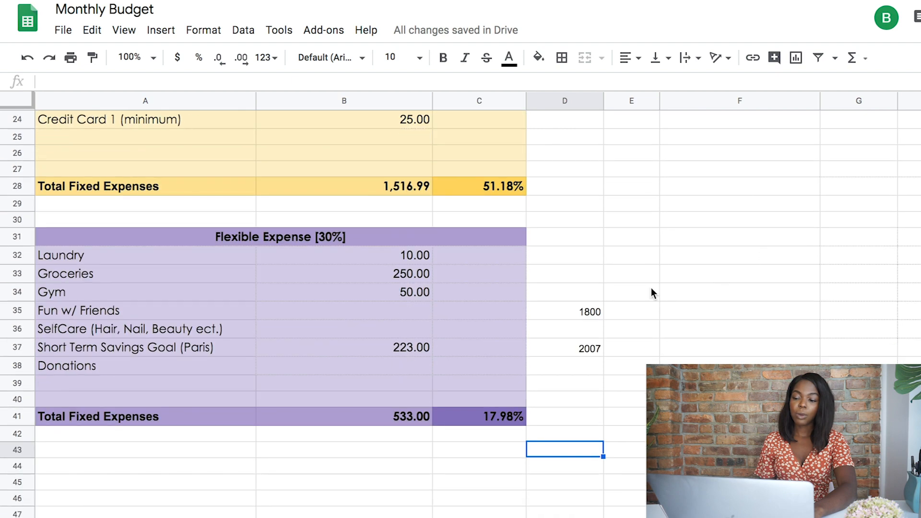
click(420, 329)
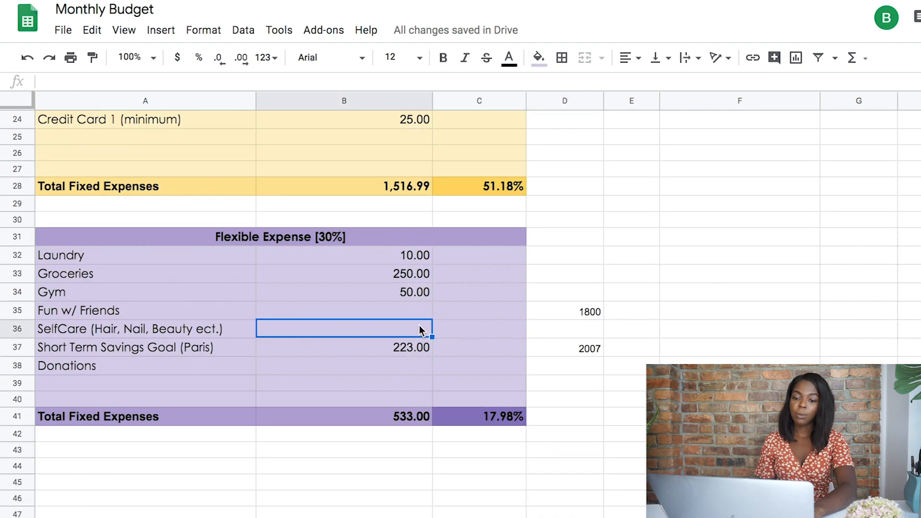
click(407, 366)
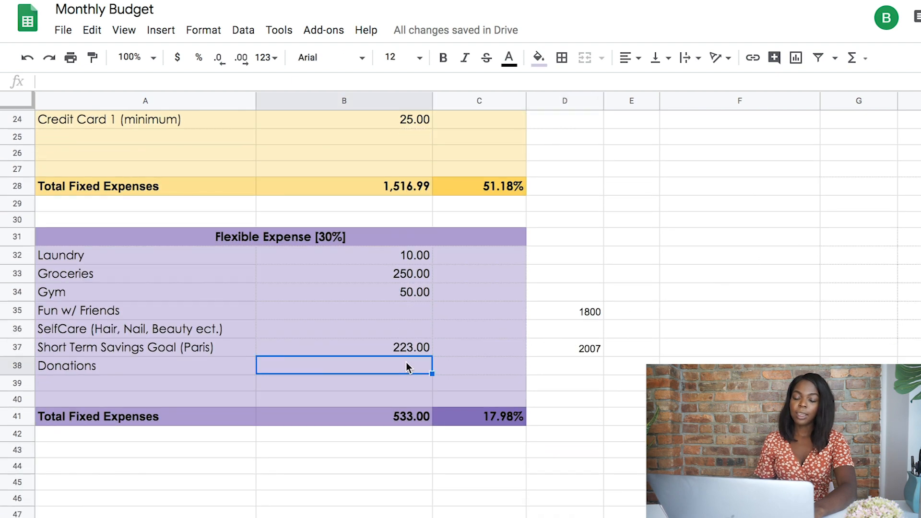
scroll(406, 366, up, 6)
scroll(407, 366, down, 4)
text(14.01)
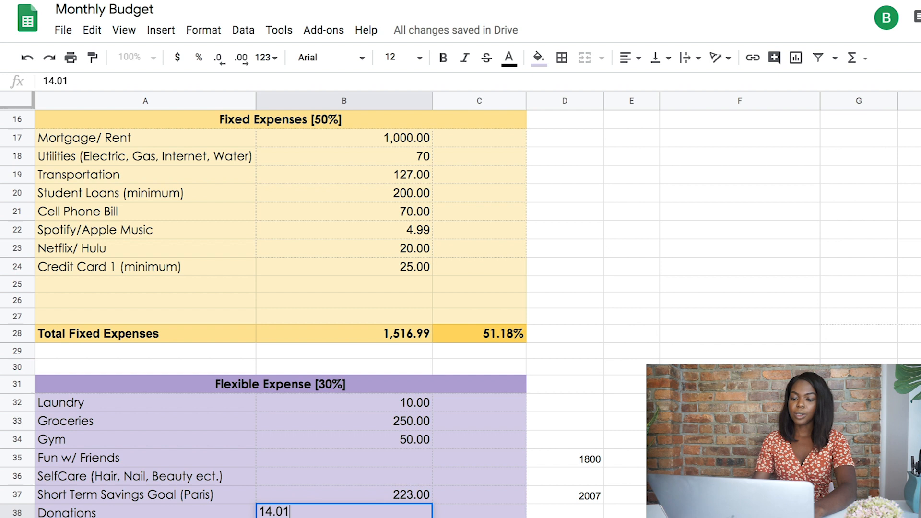
click(374, 464)
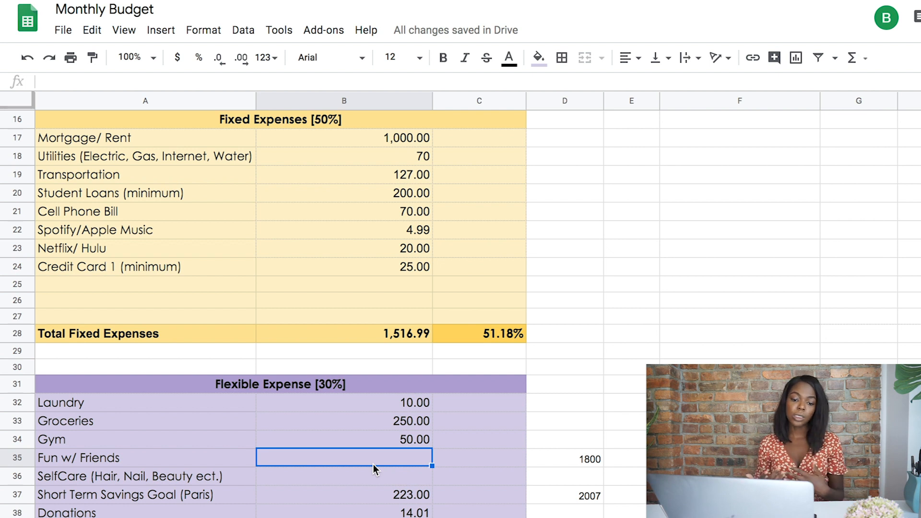
Step: Enter 100 for Fun w/ Friends and 200 for SelfCare in the Flexible Expense section
click(400, 478)
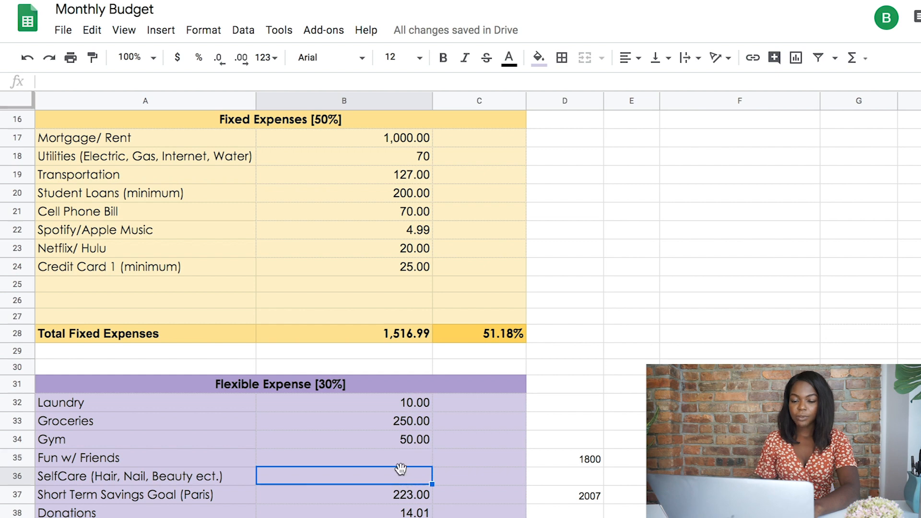
scroll(401, 469, up, 5)
scroll(400, 468, down, 5)
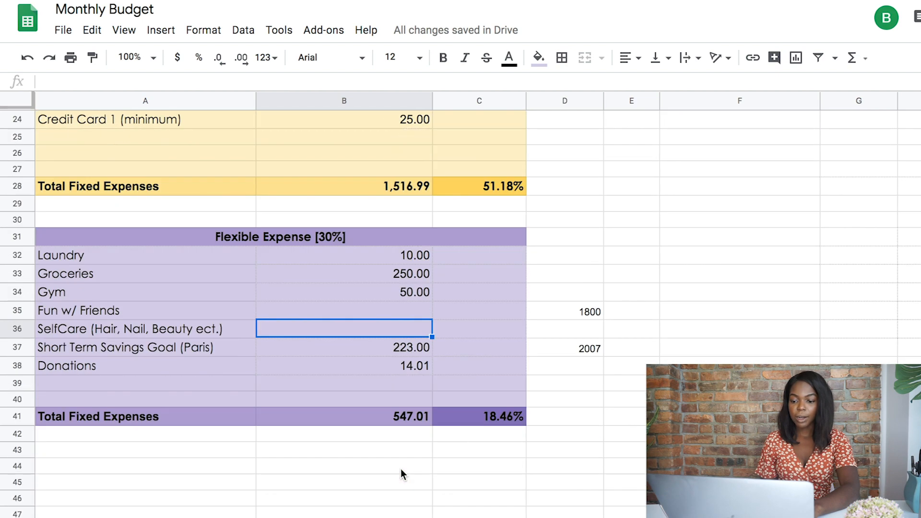
click(408, 310)
text(100)
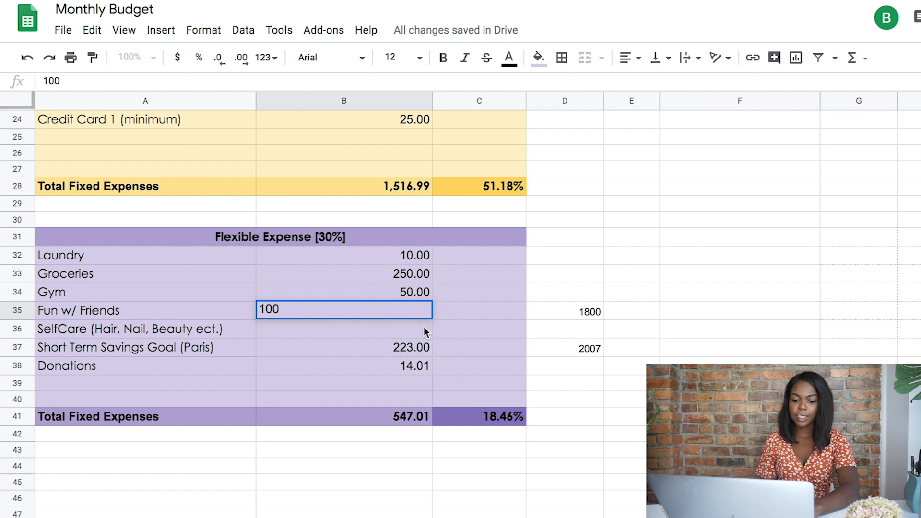
click(421, 329)
text(200)
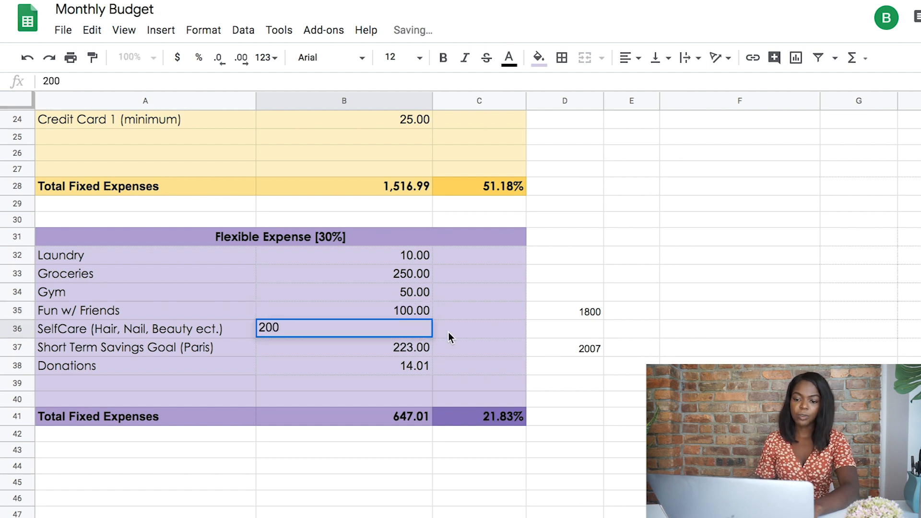
click(588, 283)
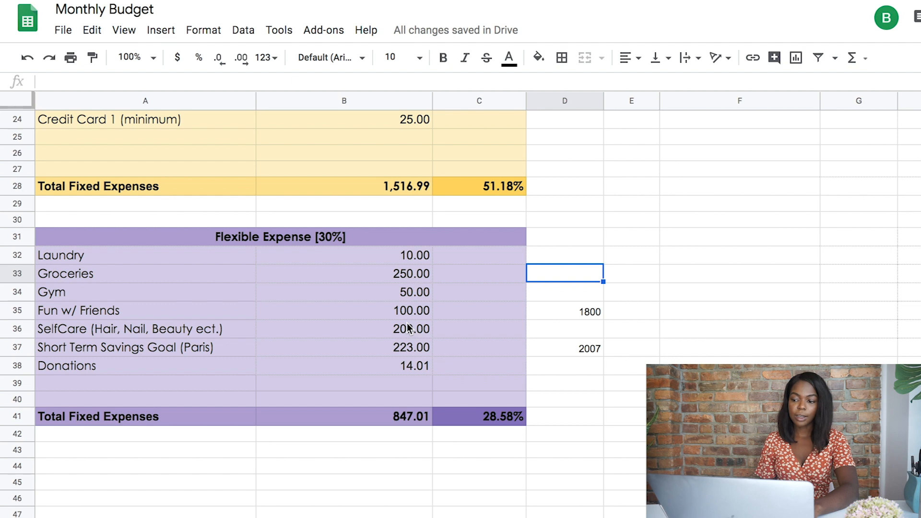
Step: Check the Leftover amount and enter 0 for Long Term Savings Goal 2 in the Savings section
scroll(424, 372, up, 3)
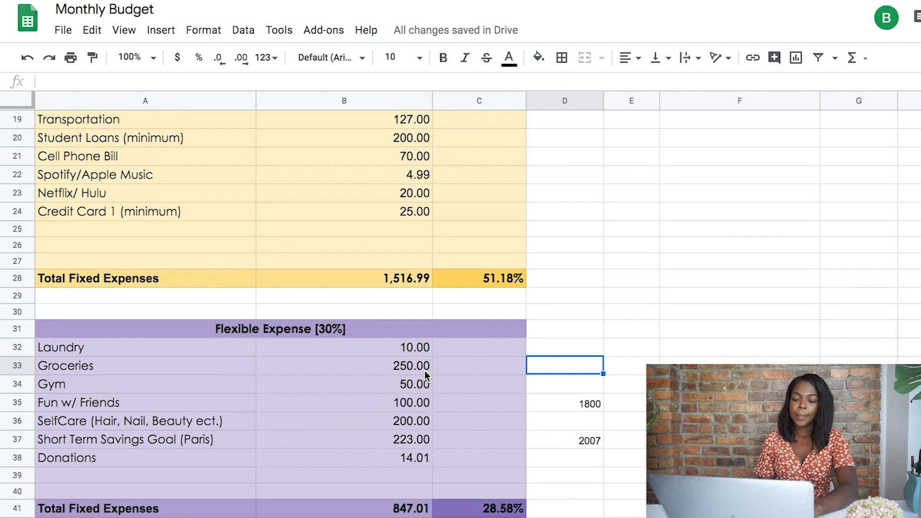
scroll(424, 371, up, 6)
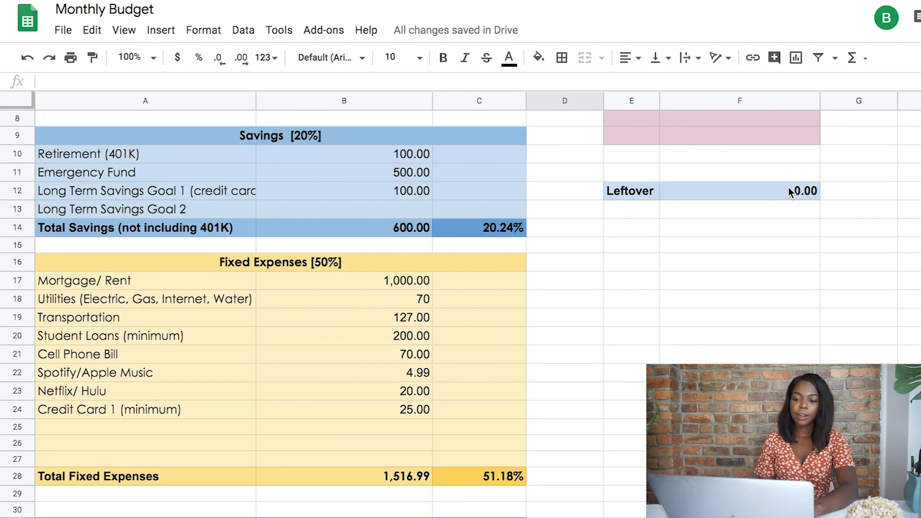
click(789, 190)
scroll(596, 274, up, 3)
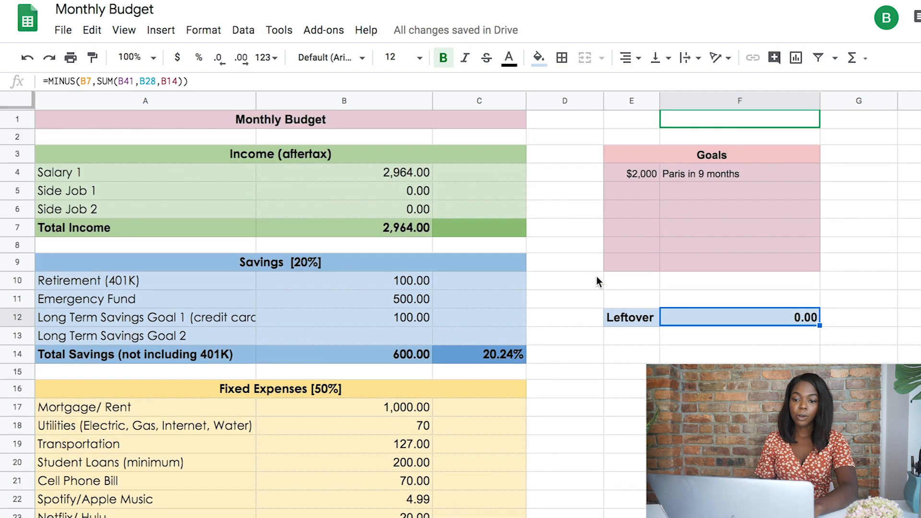
scroll(427, 296, down, 1)
click(421, 311)
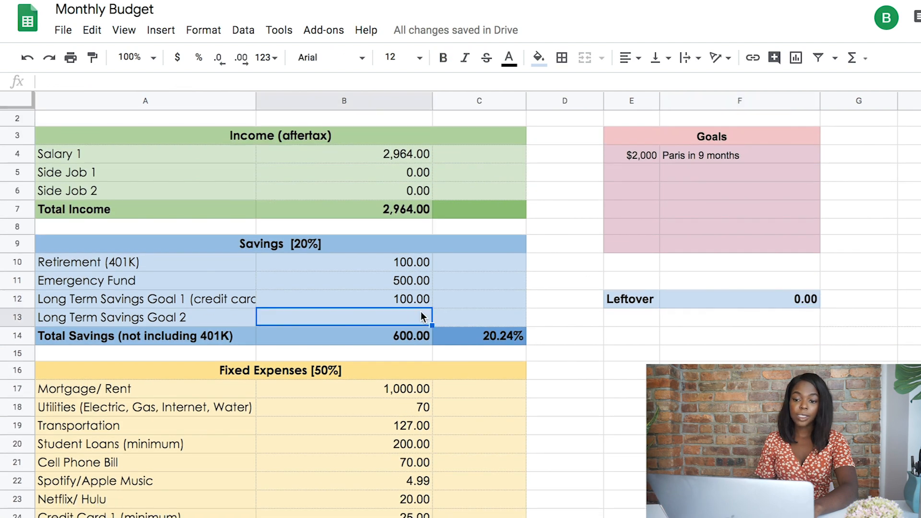
text(0)
click(616, 406)
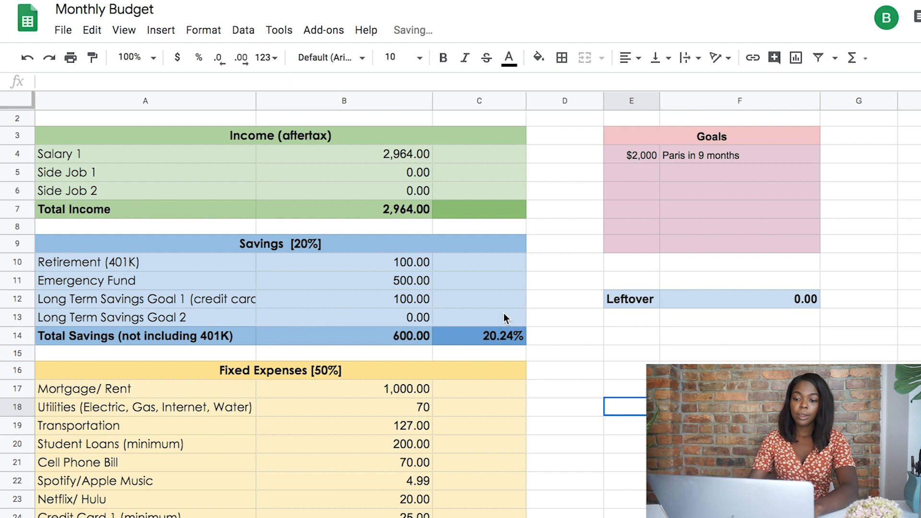
Step: Review the savings, fixed and flexible expense amounts with their totals and percentages
scroll(504, 316, down, 3)
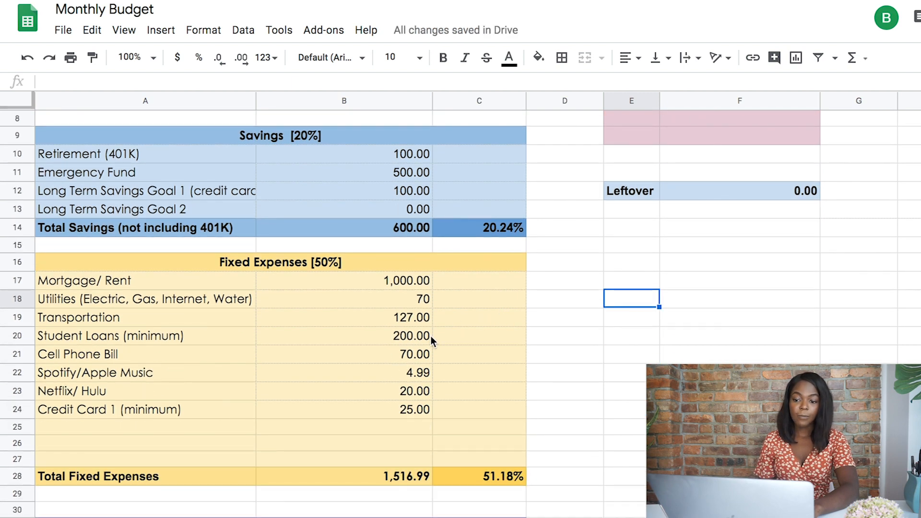
scroll(430, 339, down, 1)
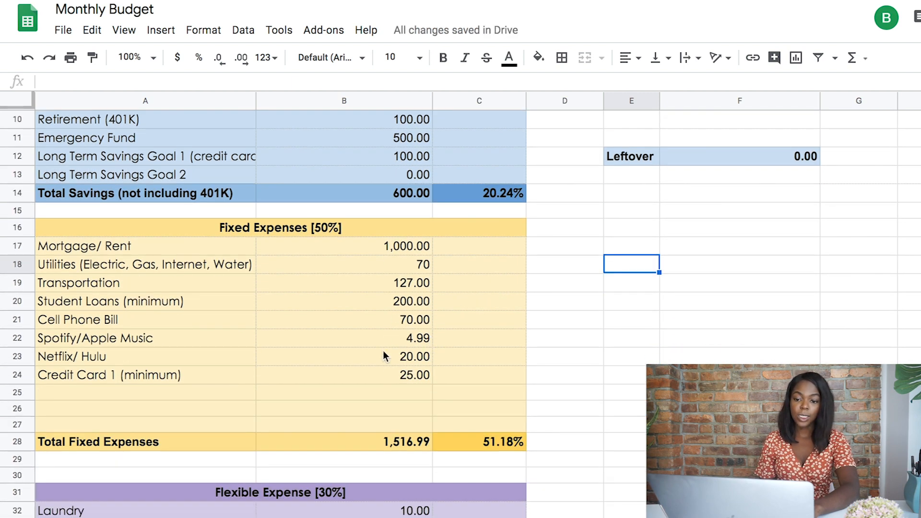
scroll(399, 390, down, 4)
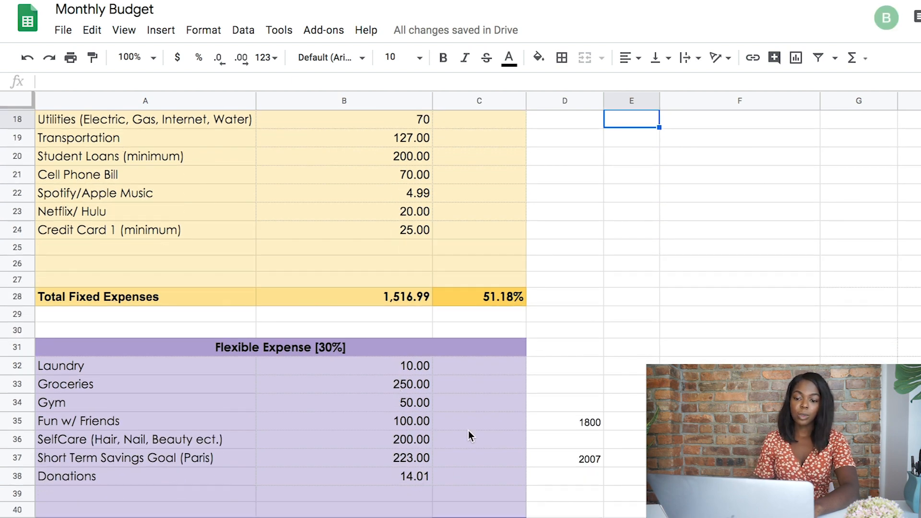
scroll(524, 409, up, 8)
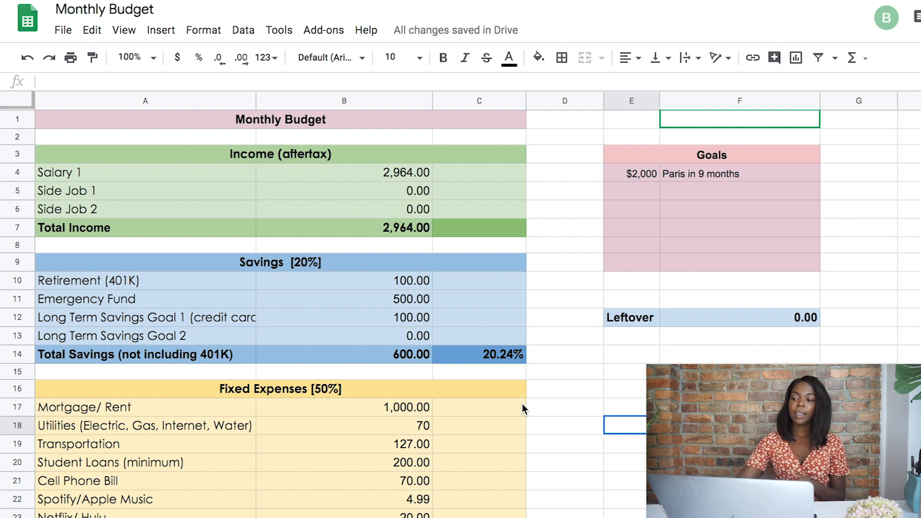
scroll(556, 486, down, 5)
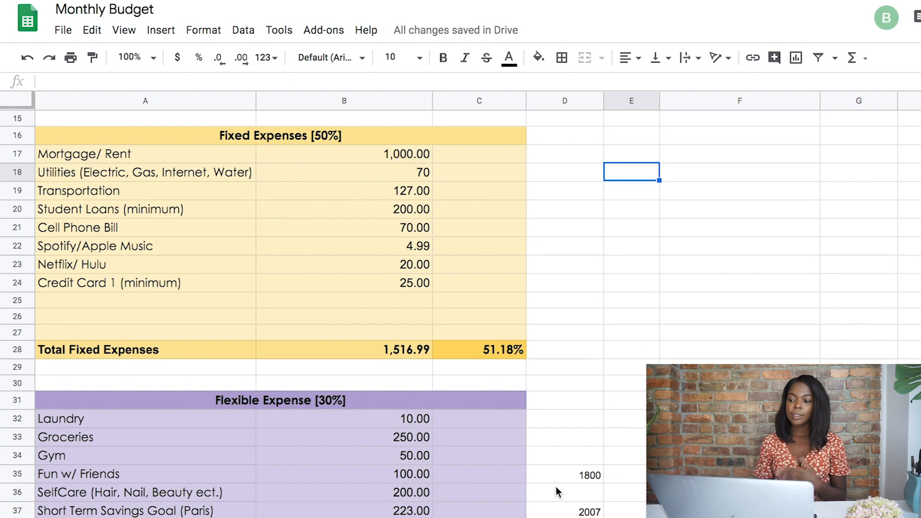
scroll(556, 486, down, 1)
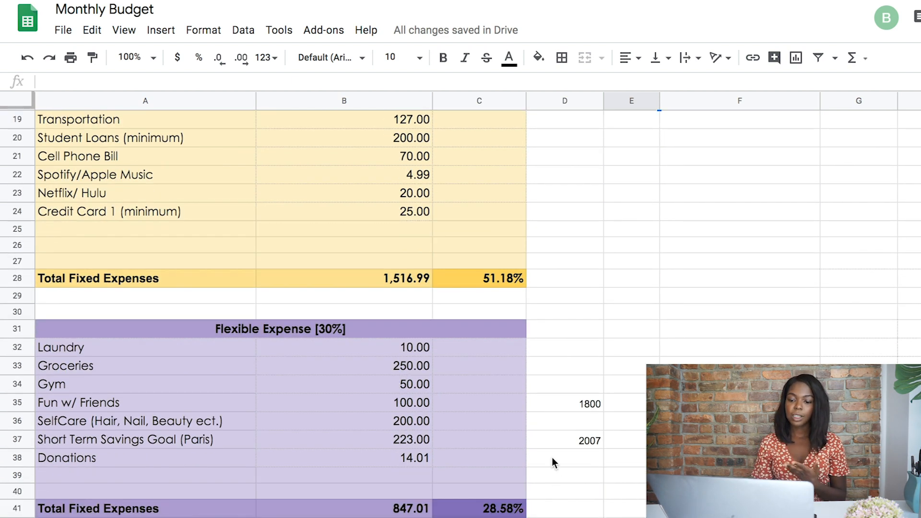
Step: Examine the Credit Card 1 minimum, Long Term Savings Goal 1, SelfCare, Groceries and Leftover amounts
scroll(552, 457, up, 3)
click(393, 378)
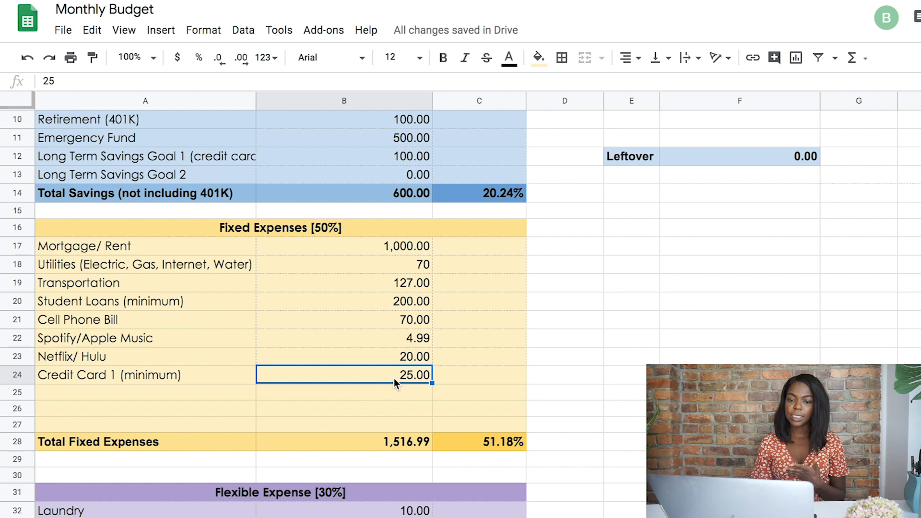
scroll(394, 378, up, 2)
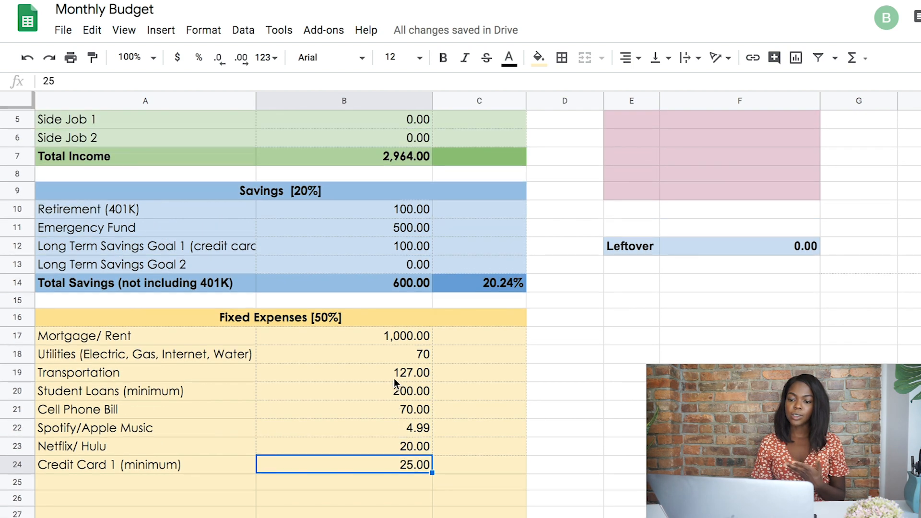
click(389, 248)
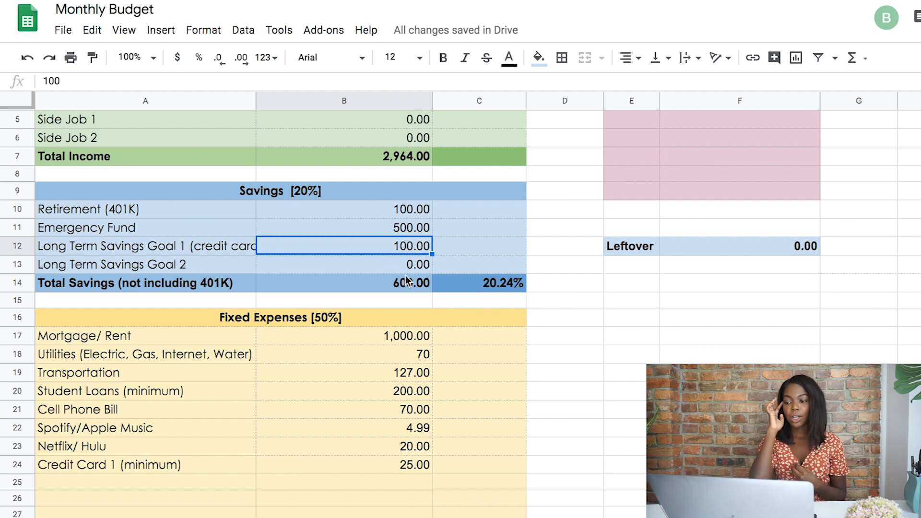
scroll(393, 255, down, 6)
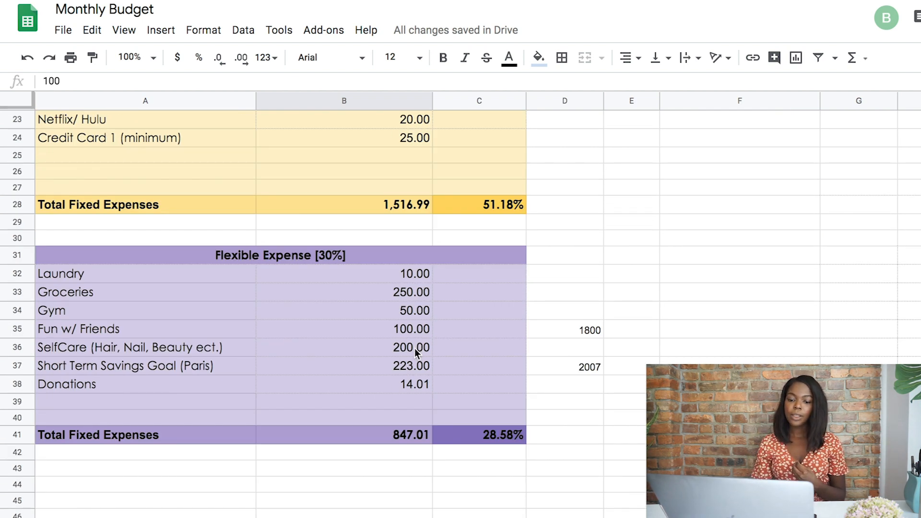
click(414, 348)
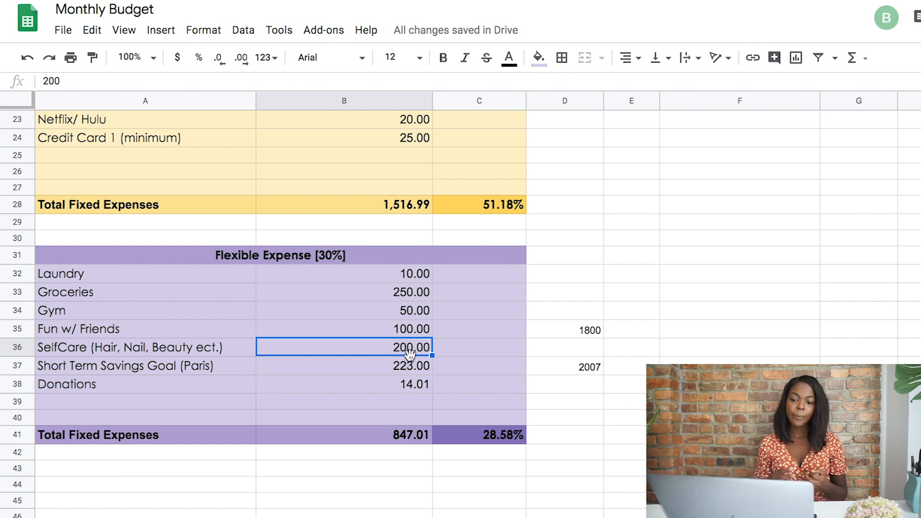
click(416, 295)
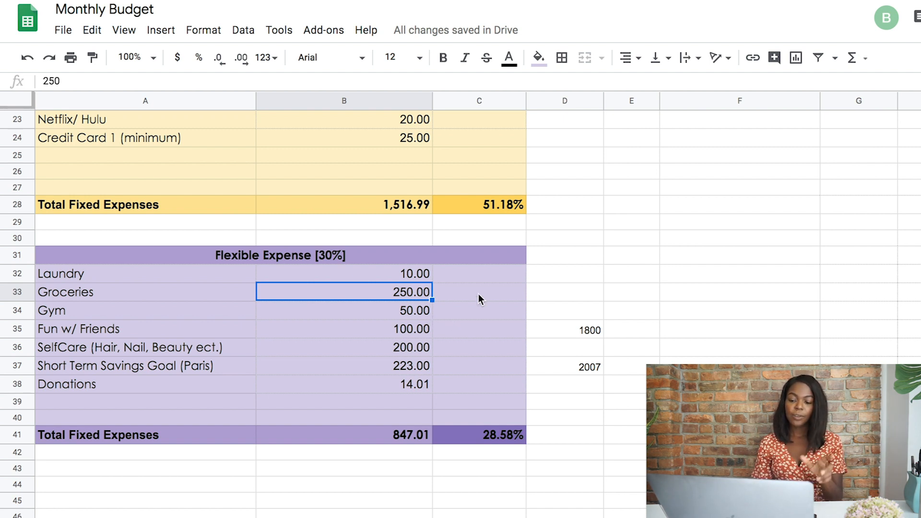
scroll(478, 293, up, 8)
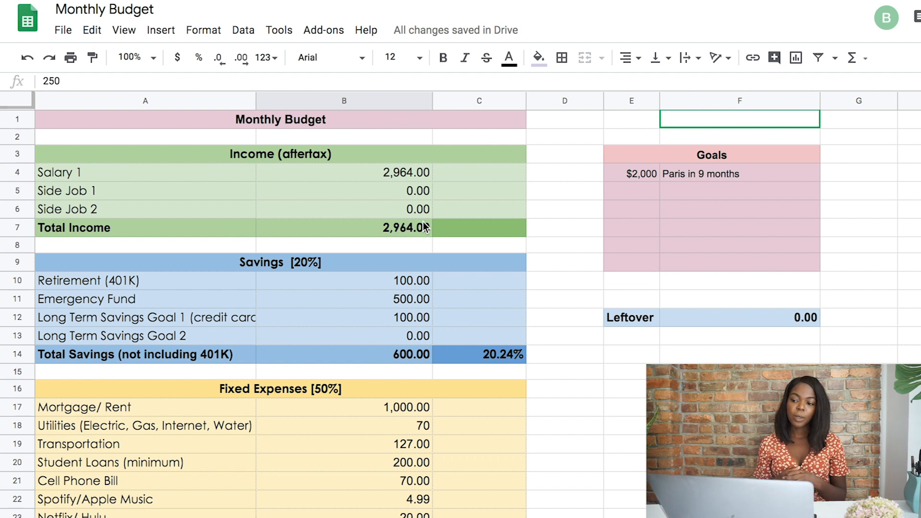
click(803, 322)
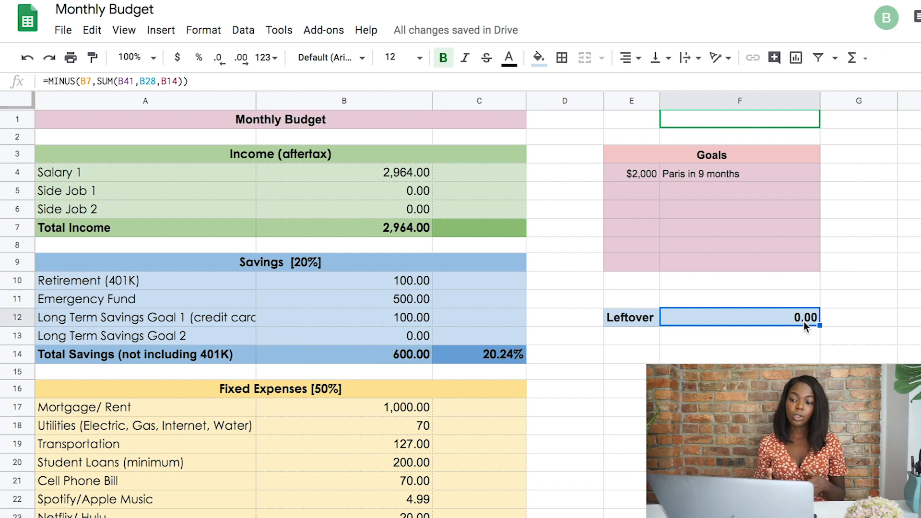
Step: Try 150 for Long Term Savings Goal 1 and check its effect on the Leftover amount
double_click(406, 316)
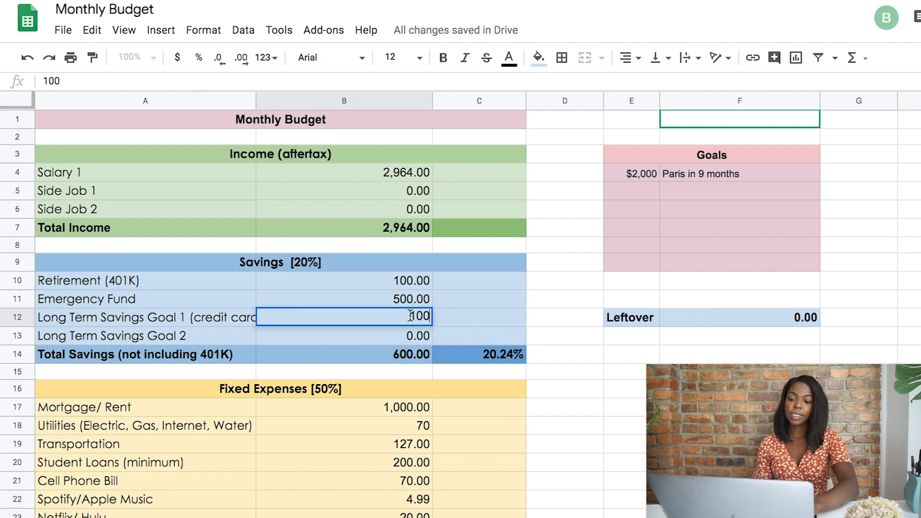
key(BackSpace)
key(BackSpace)
text(50)
key(Return)
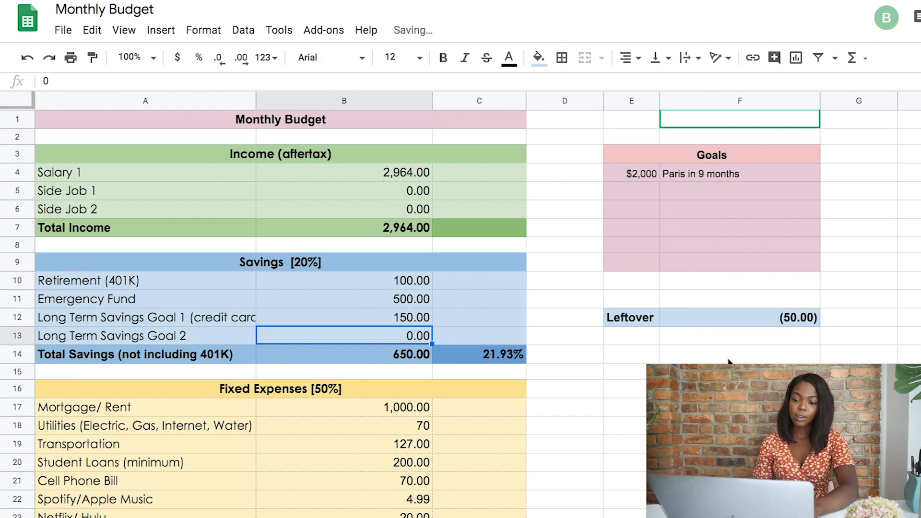
click(760, 322)
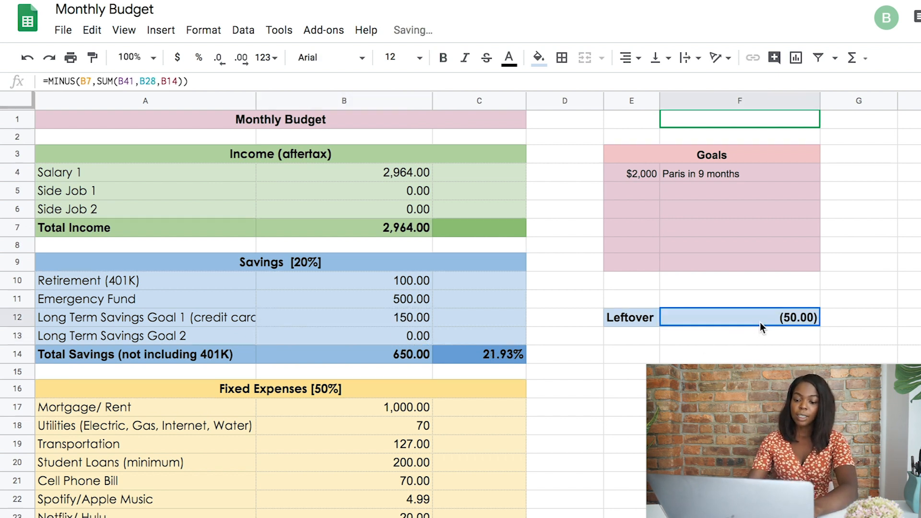
Step: Restore the Long Term Savings Goal 1 amount to 100
click(405, 317)
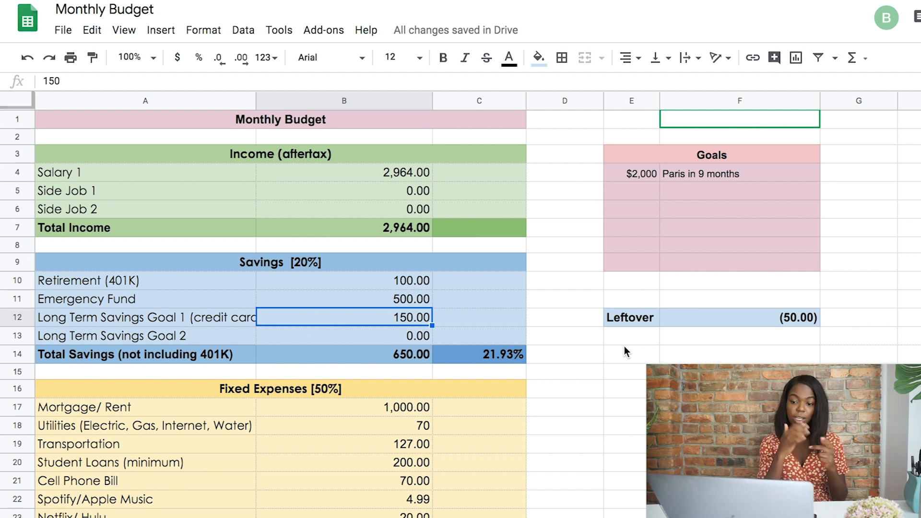
text(100)
key(Return)
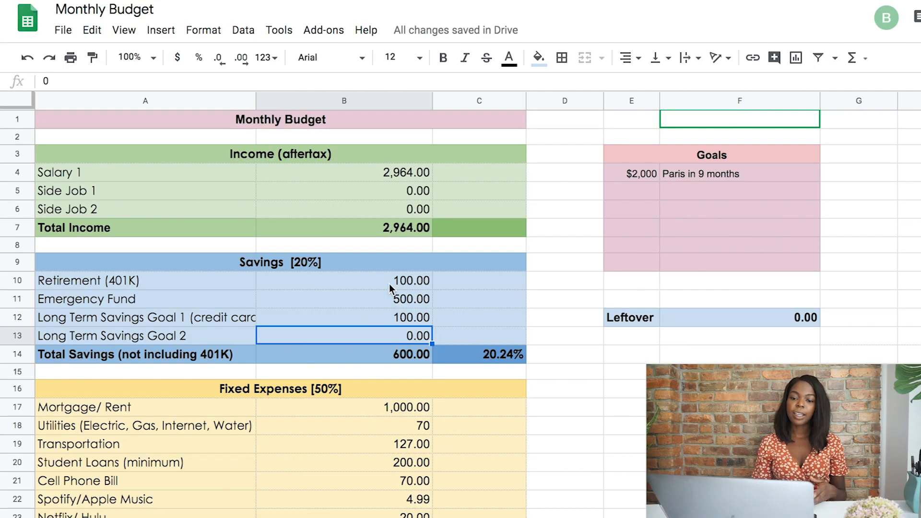
drag(389, 283, 388, 344)
drag(484, 279, 487, 335)
click(475, 282)
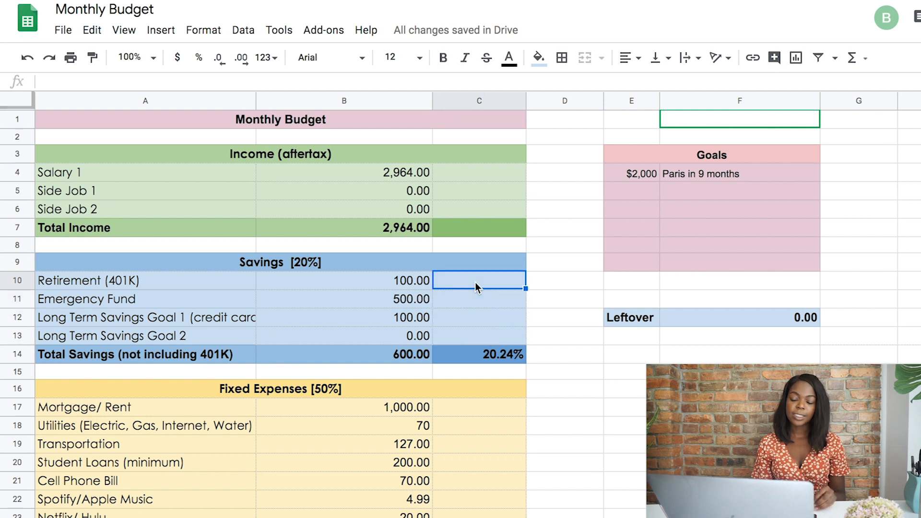
click(458, 299)
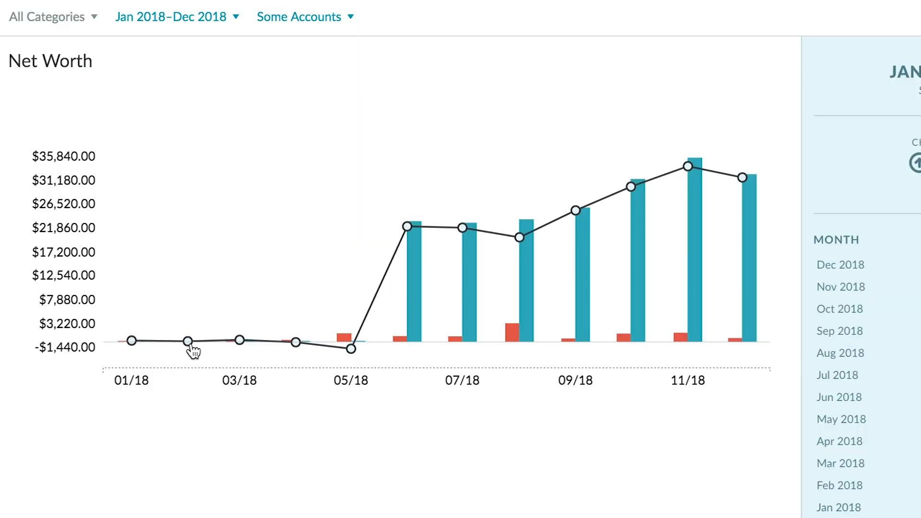
Step: Switch to the Net Worth report for 2018 and read the December debts, assets and net worth
mouse_move(757, 271)
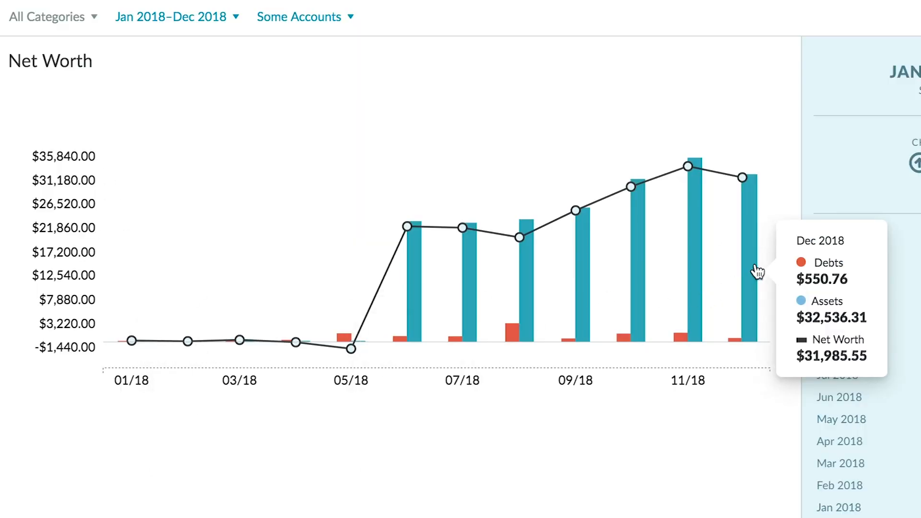